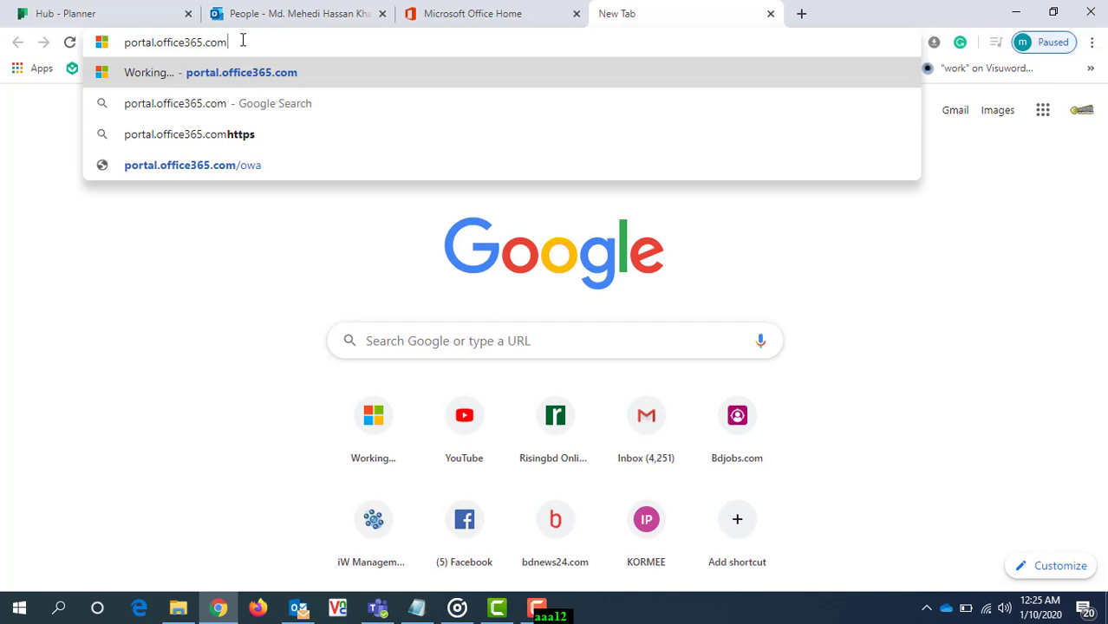
- Load portal.office365.com and launch Planner from the full list of Office 365 apps
{"action": "key", "text": "Return"}
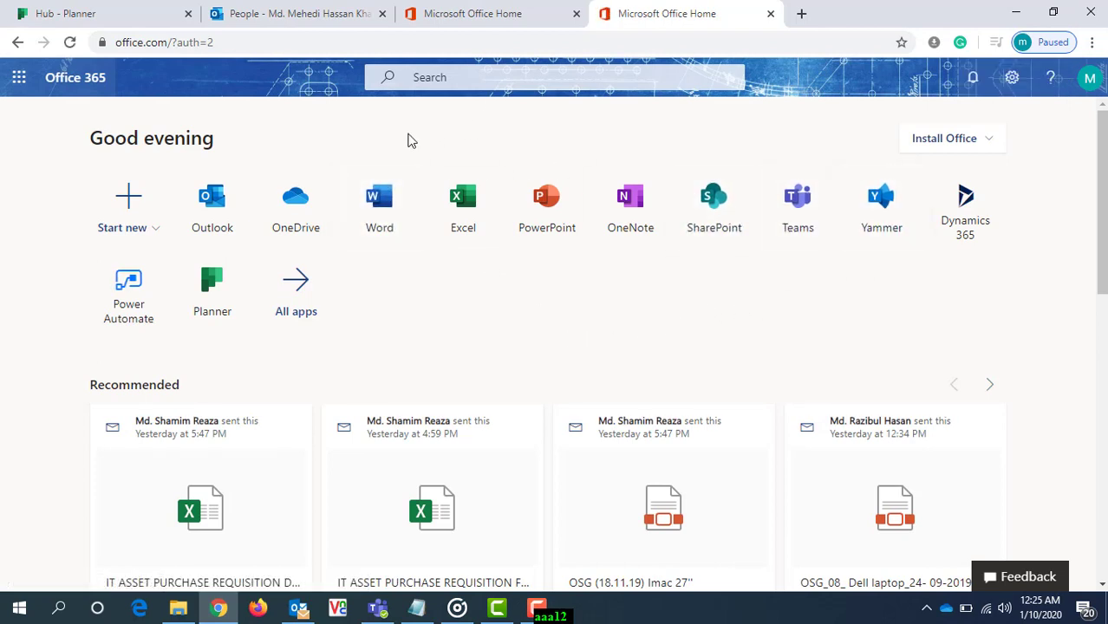
{"action": "left_click", "coordinate": [301, 295]}
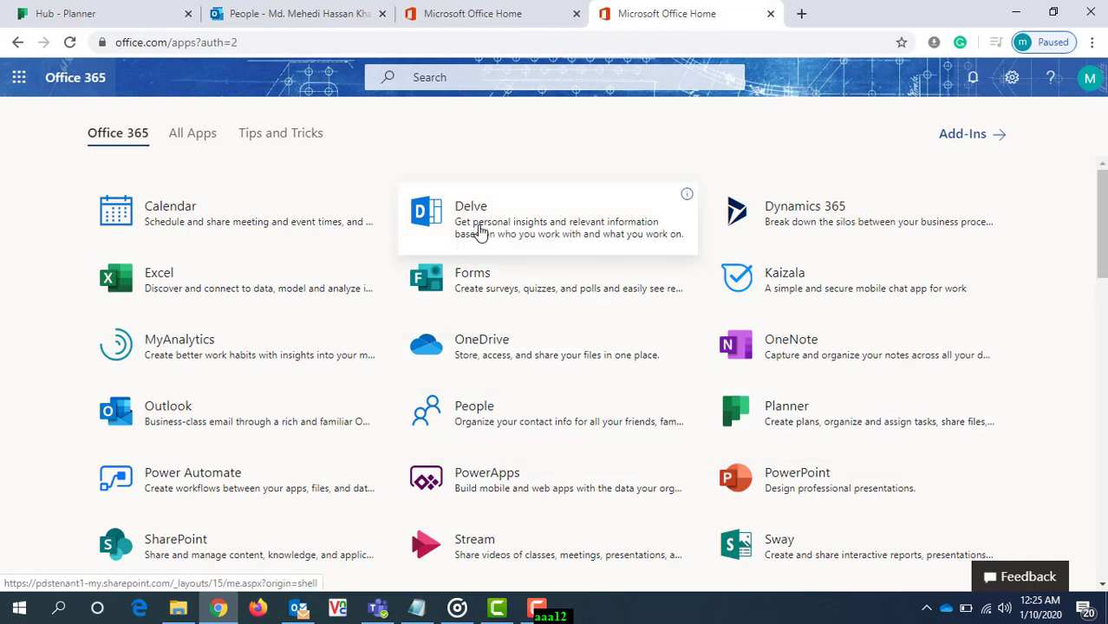
{"action": "left_click", "coordinate": [788, 421]}
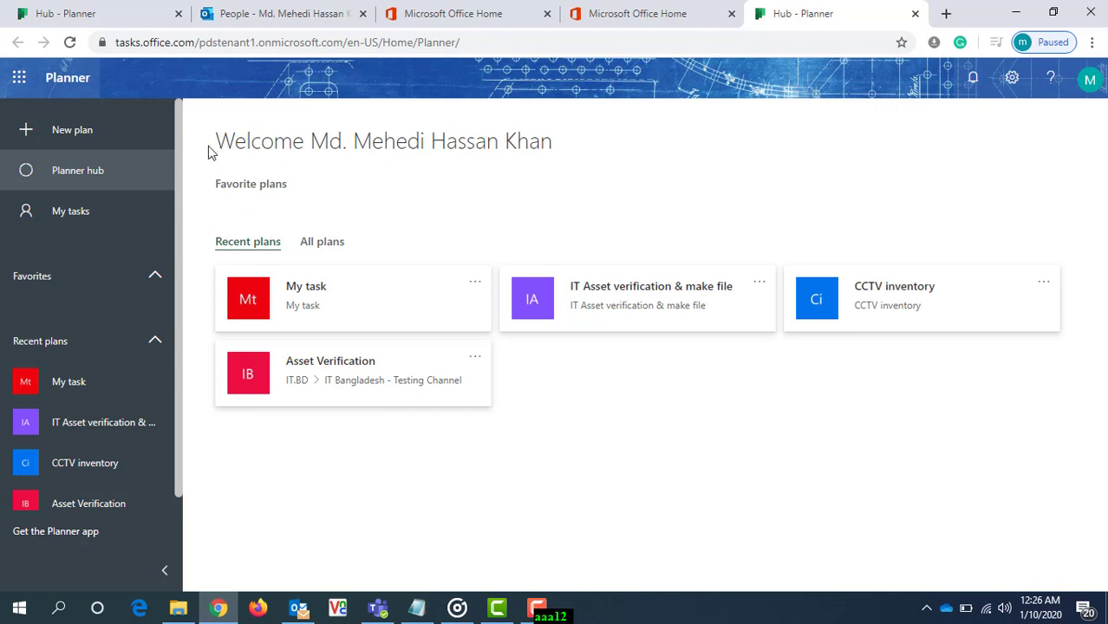
- Start a new plan and name it "Test Plan"
{"action": "left_click", "coordinate": [72, 138]}
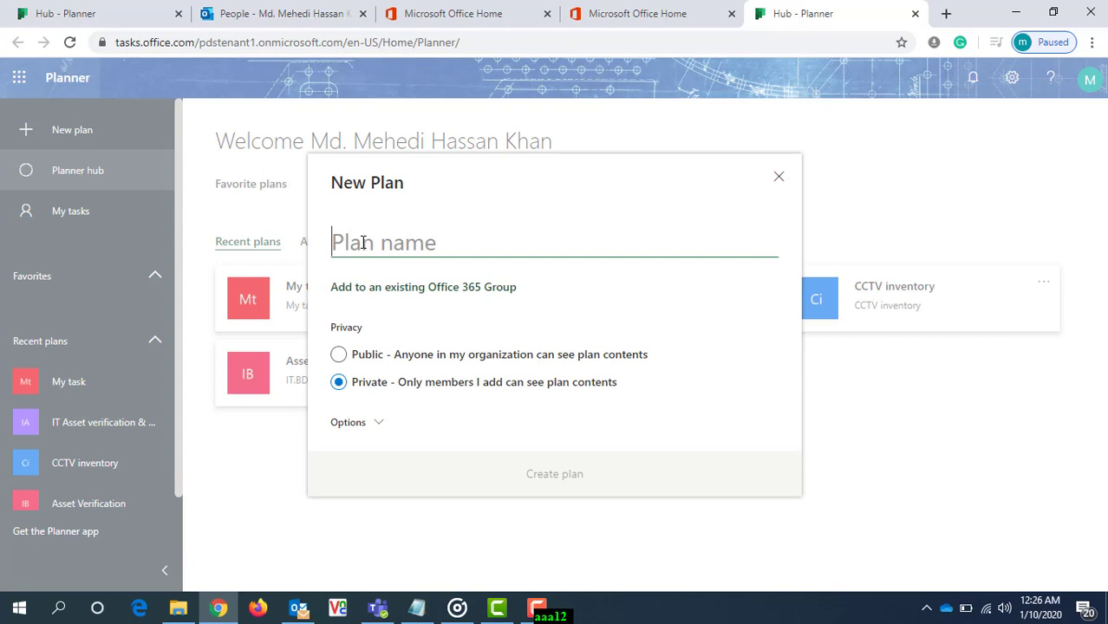
{"action": "type", "text": "Test "}
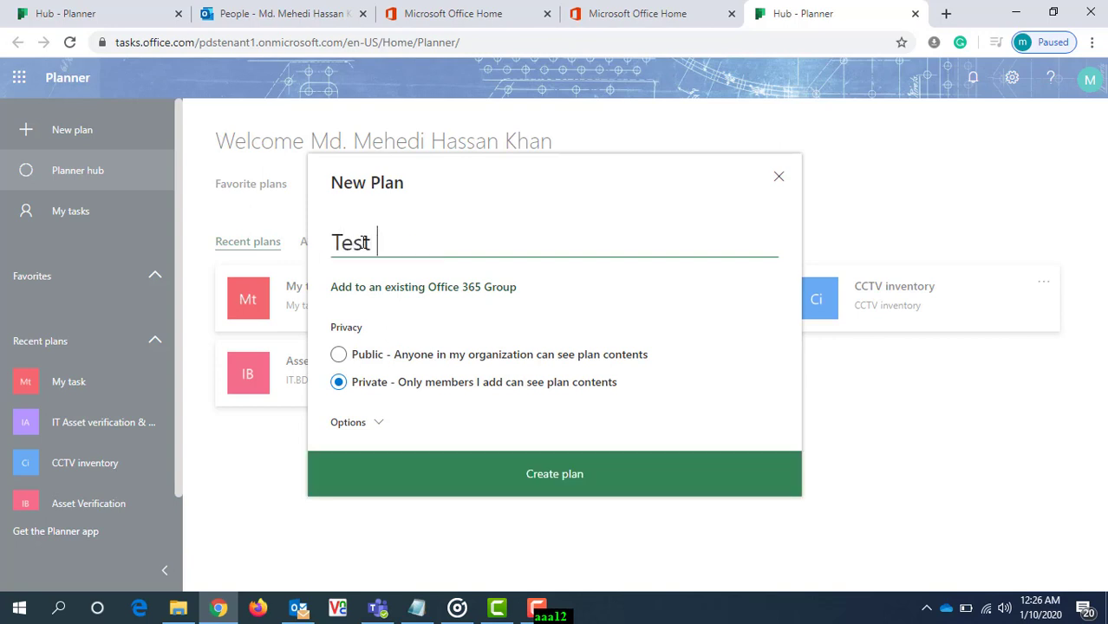
{"action": "type", "text": "Plan"}
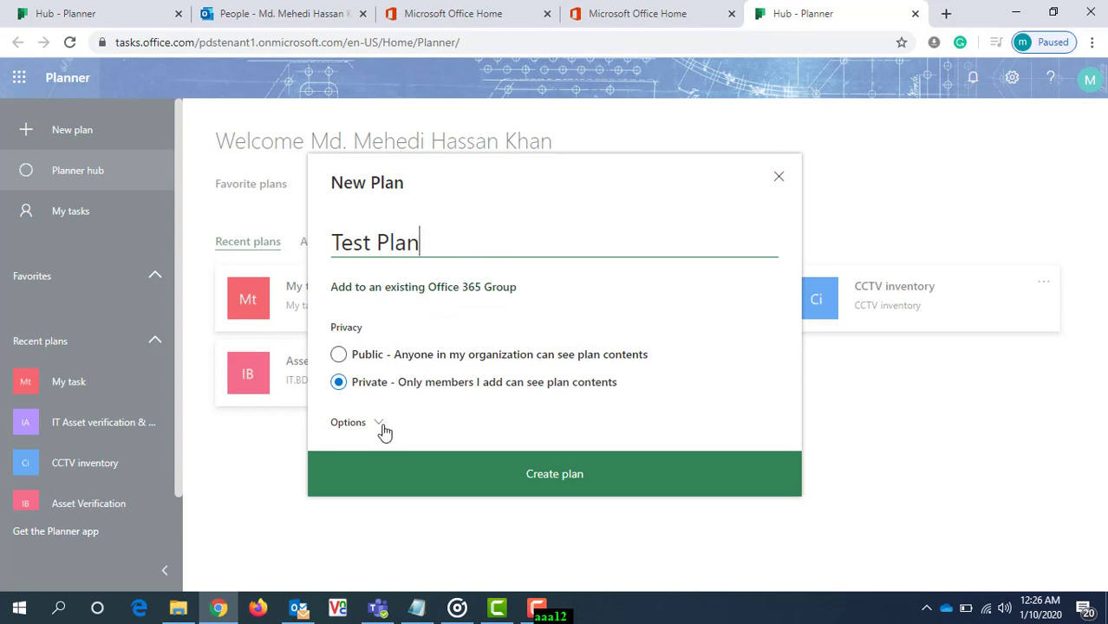
- Look through the existing Office 365 groups available for the plan, and return to the plan setup without choosing one
{"action": "left_click", "coordinate": [466, 289]}
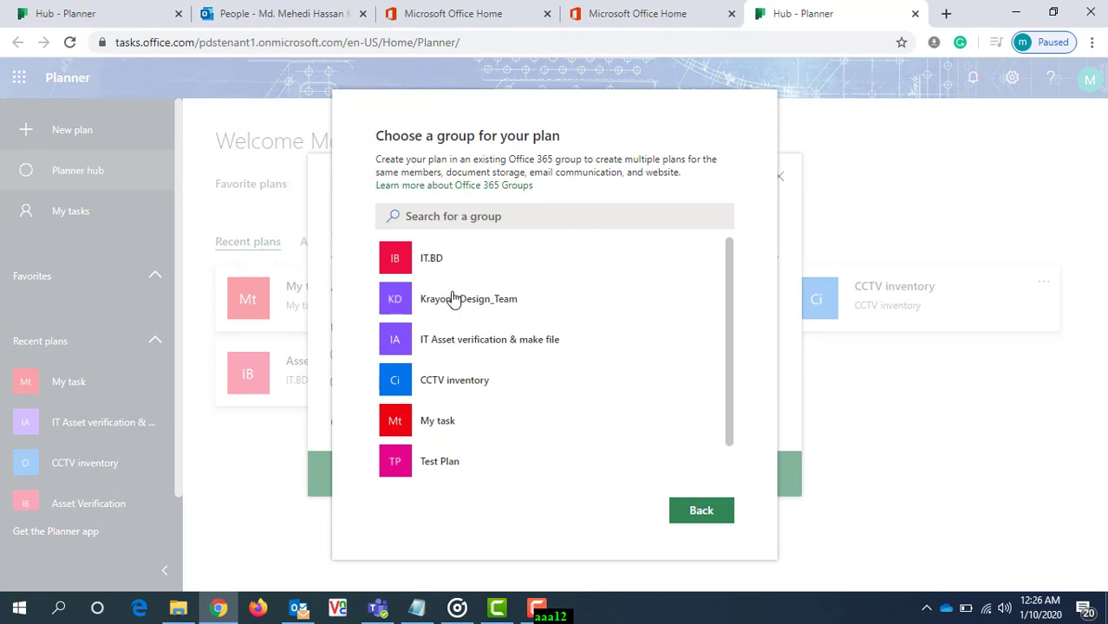
{"action": "scroll", "coordinate": [495, 428], "scroll_direction": "down", "scroll_amount": 1}
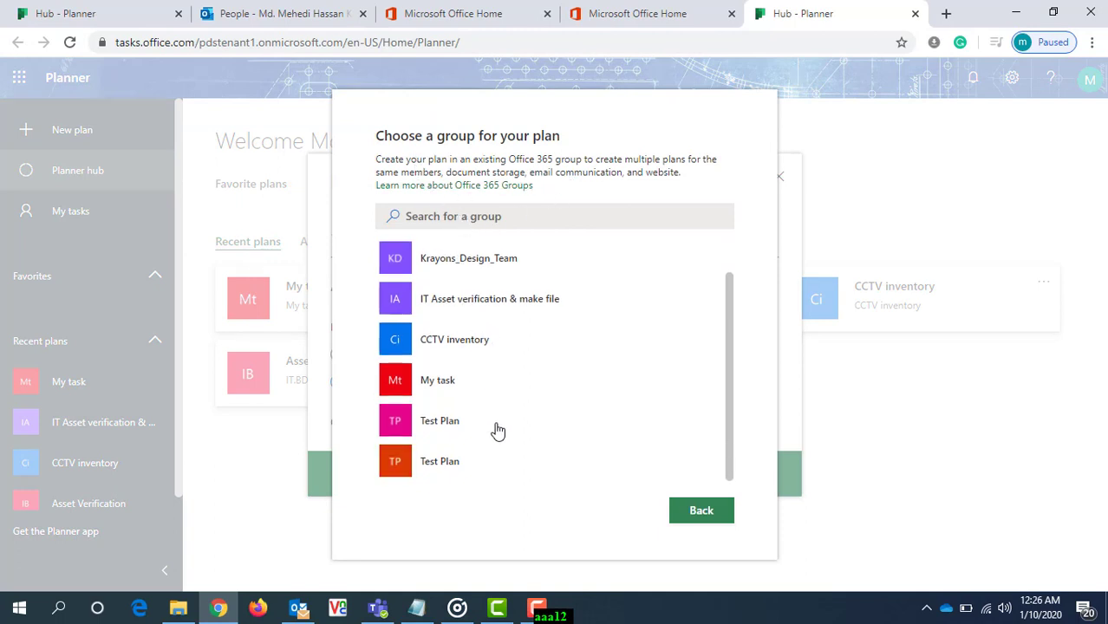
{"action": "scroll", "coordinate": [497, 431], "scroll_direction": "up", "scroll_amount": 1}
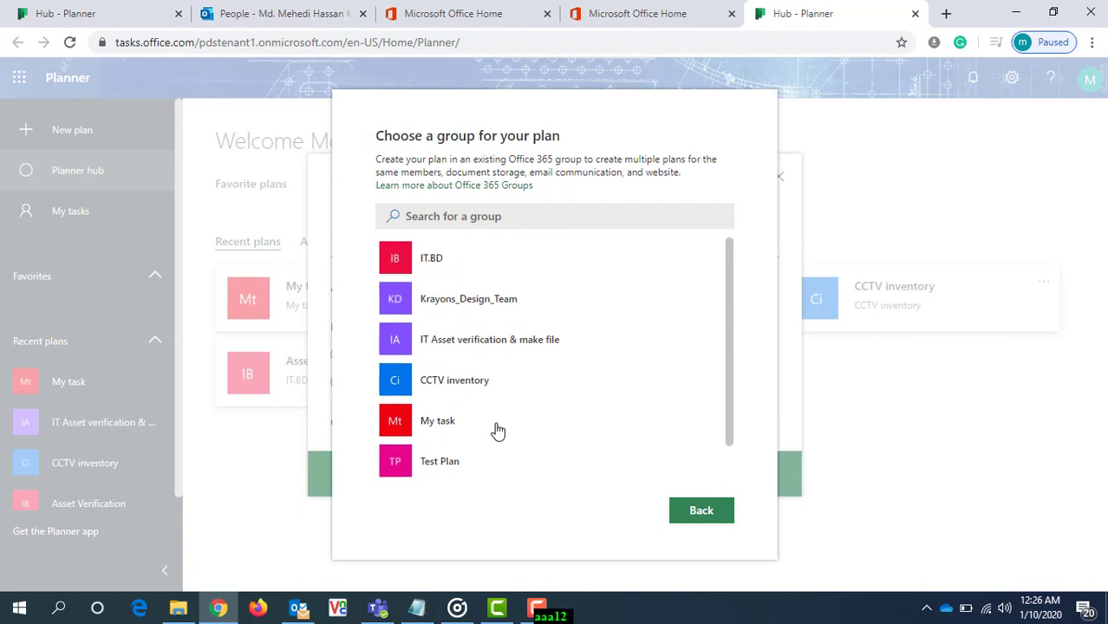
{"action": "scroll", "coordinate": [497, 430], "scroll_direction": "down", "scroll_amount": 1}
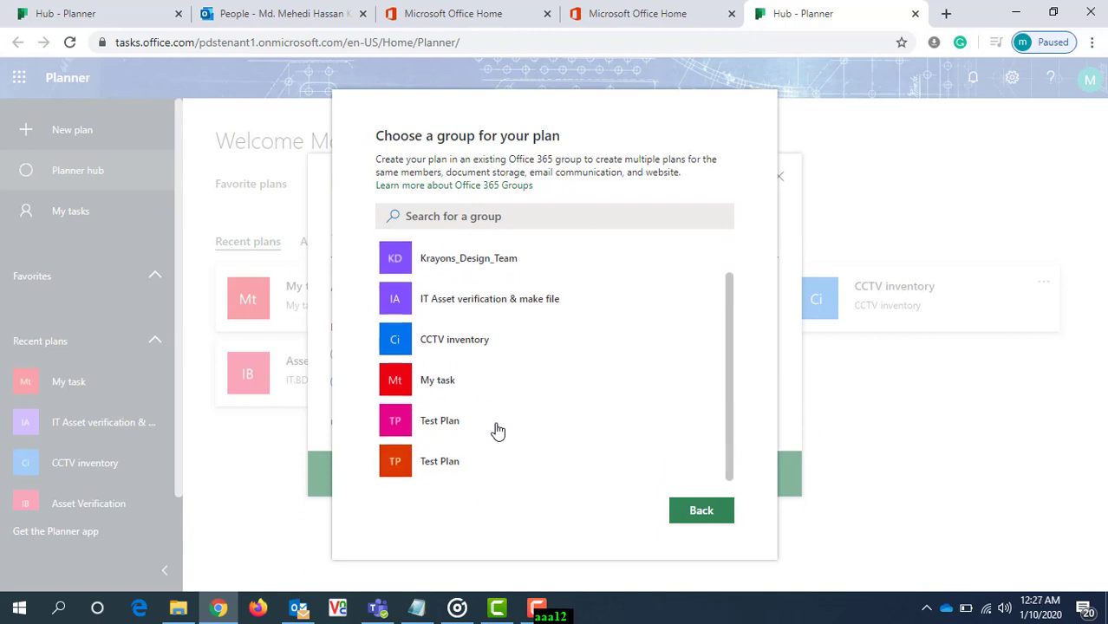
{"action": "scroll", "coordinate": [497, 430], "scroll_direction": "up", "scroll_amount": 1}
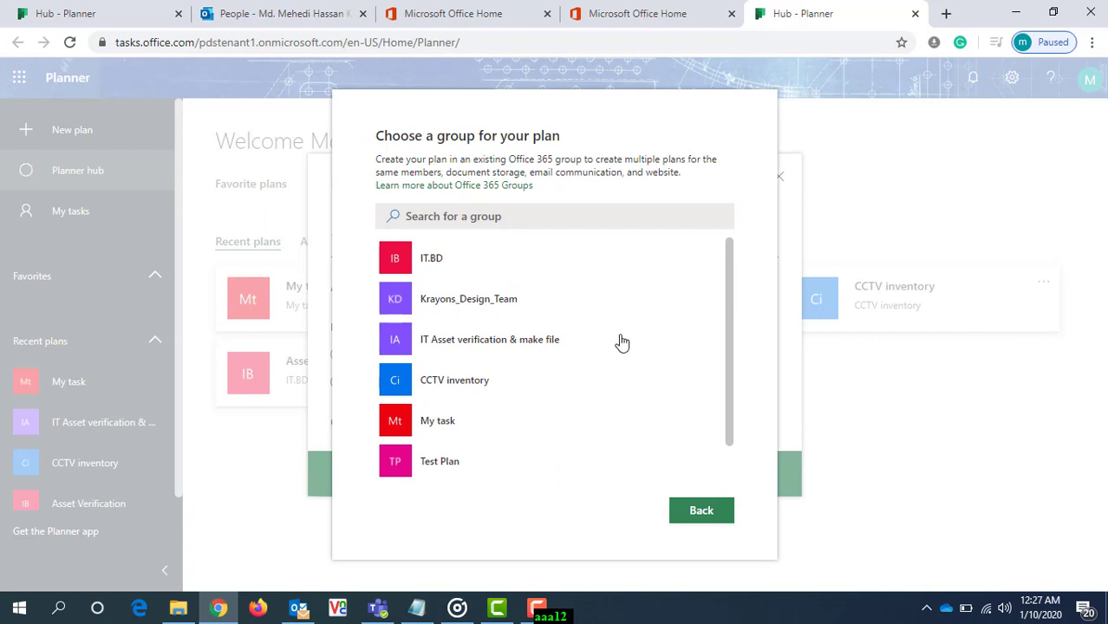
{"action": "left_click", "coordinate": [701, 511]}
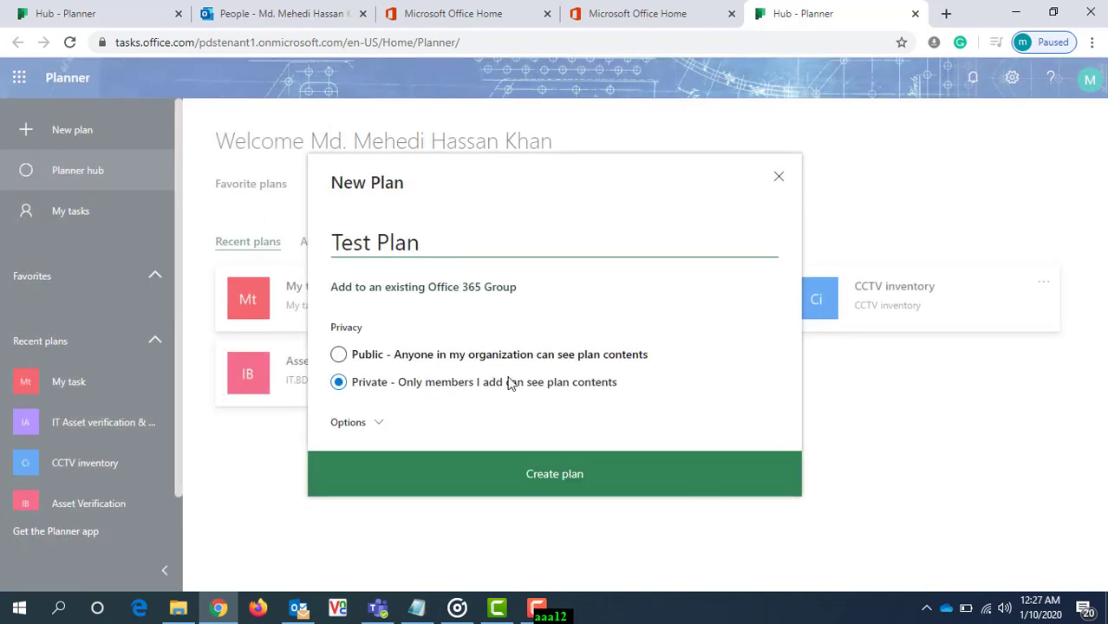
{"action": "left_click", "coordinate": [379, 425]}
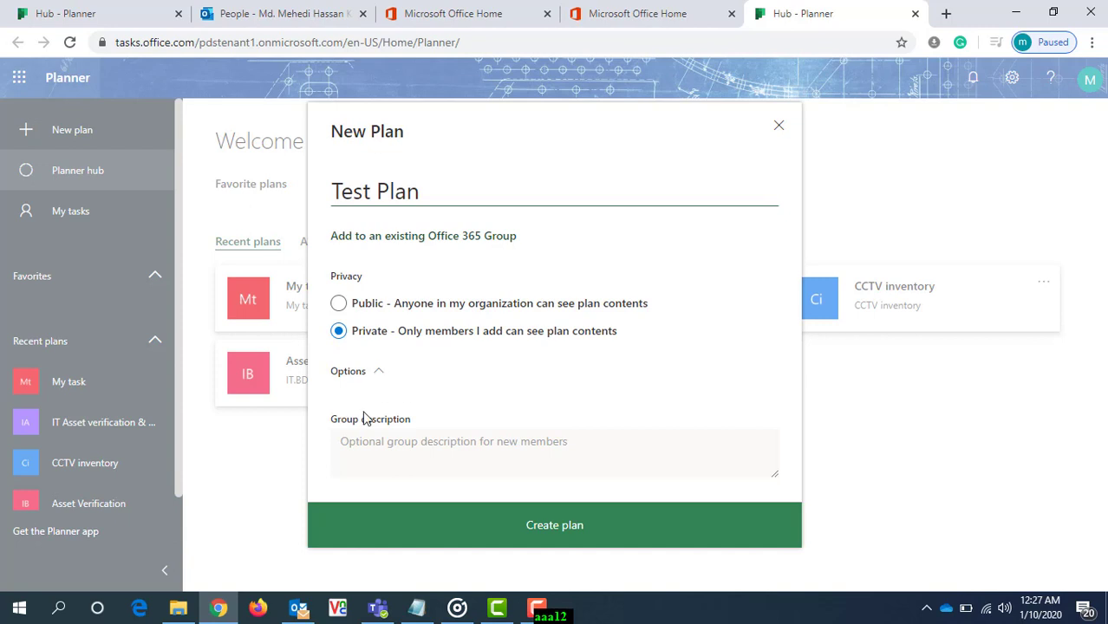
{"action": "left_click", "coordinate": [462, 448]}
{"action": "type", "text": "Test"}
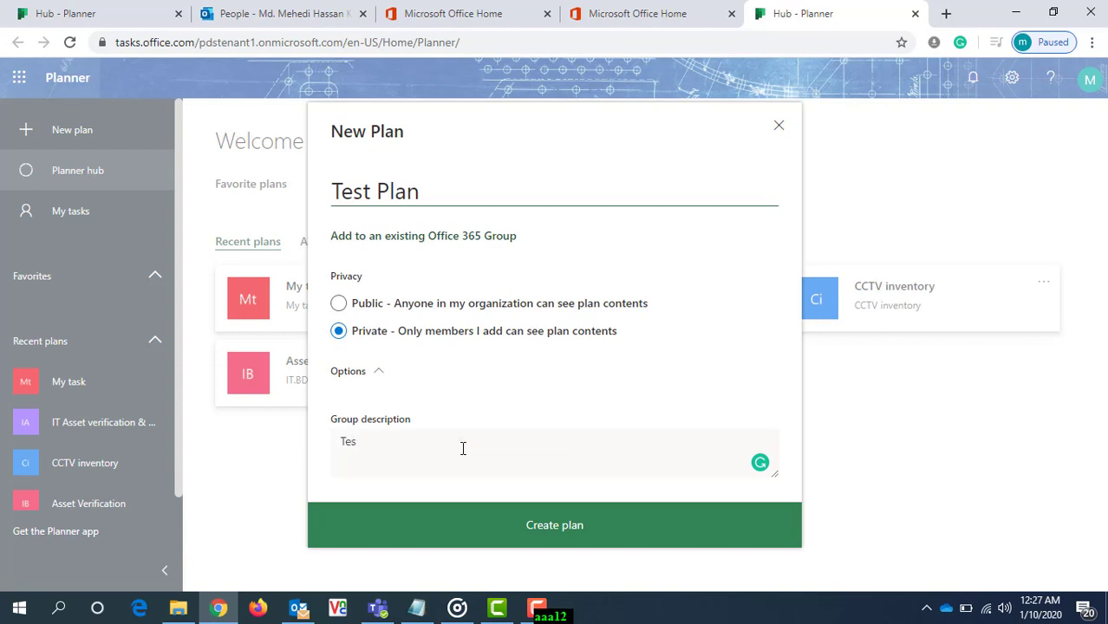
{"action": "key", "text": "BackSpace"}
{"action": "key", "text": "BackSpace"}
{"action": "key", "text": "BackSpace"}
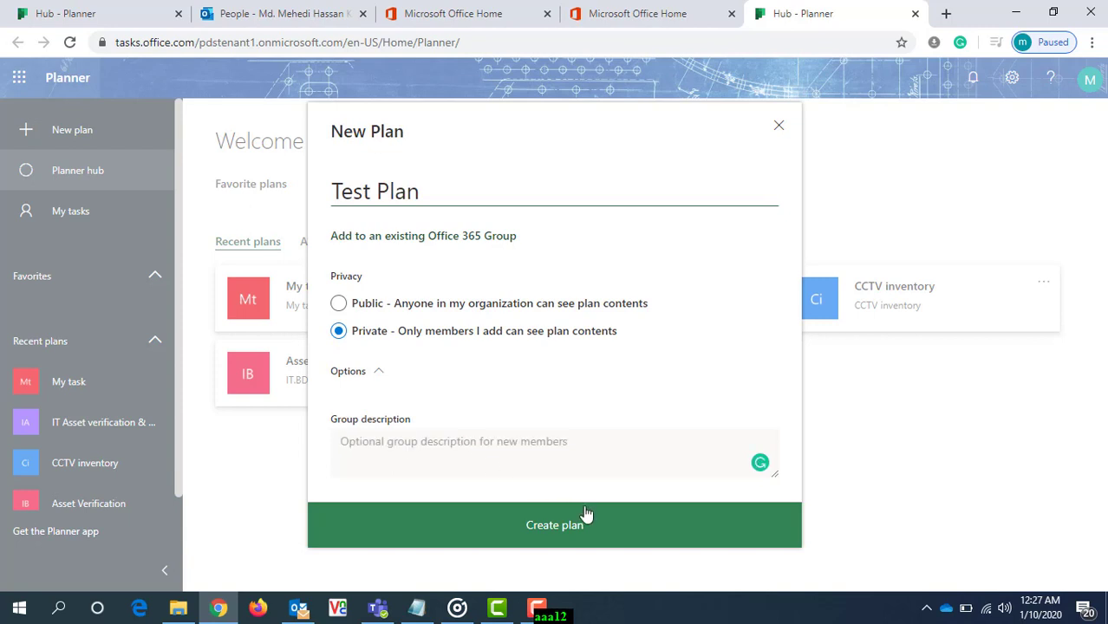
- Create the Test Plan with Private access and no group description
{"action": "left_click", "coordinate": [572, 536]}
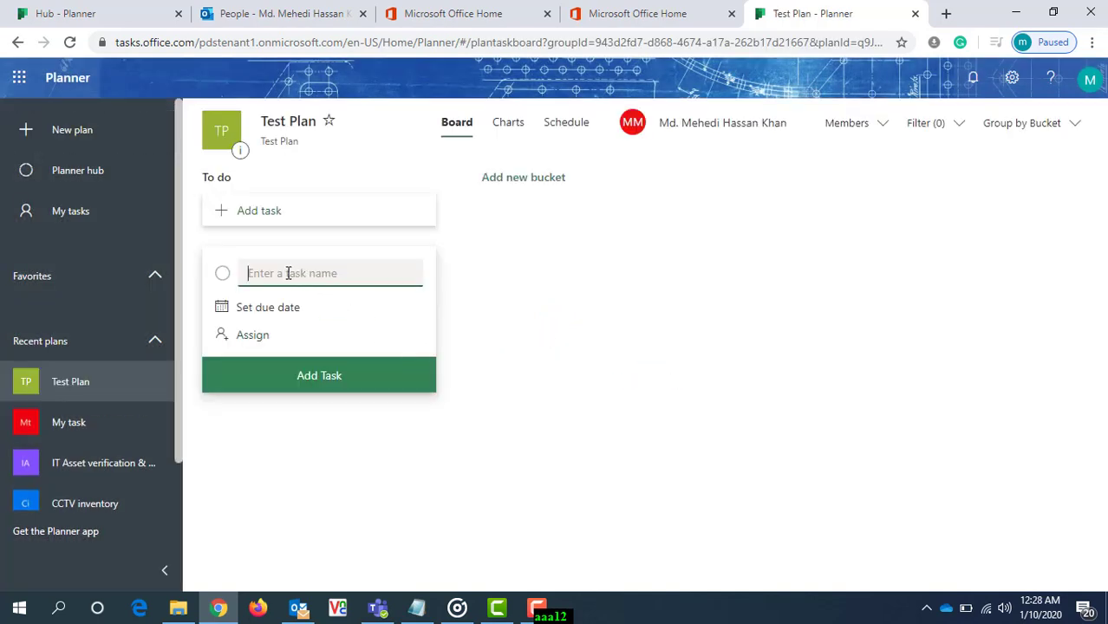
- Name the new task in the To do bucket "Computer Asset" and set its due date to January 15, 2020
{"action": "type", "text": "Computer Asset"}
{"action": "left_click", "coordinate": [277, 310]}
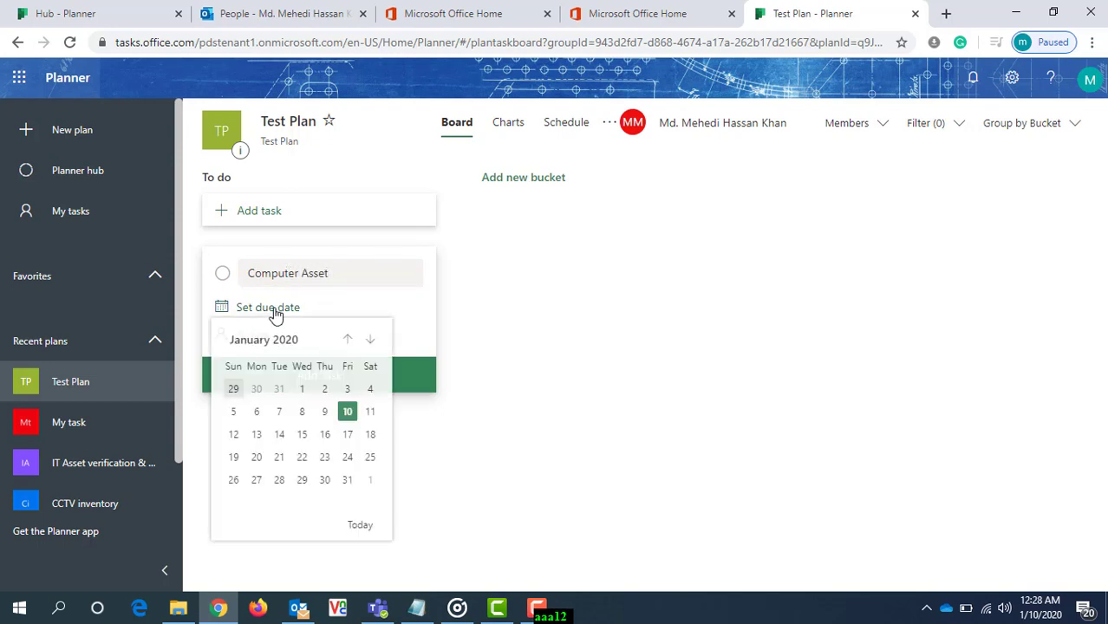
{"action": "left_click", "coordinate": [301, 435]}
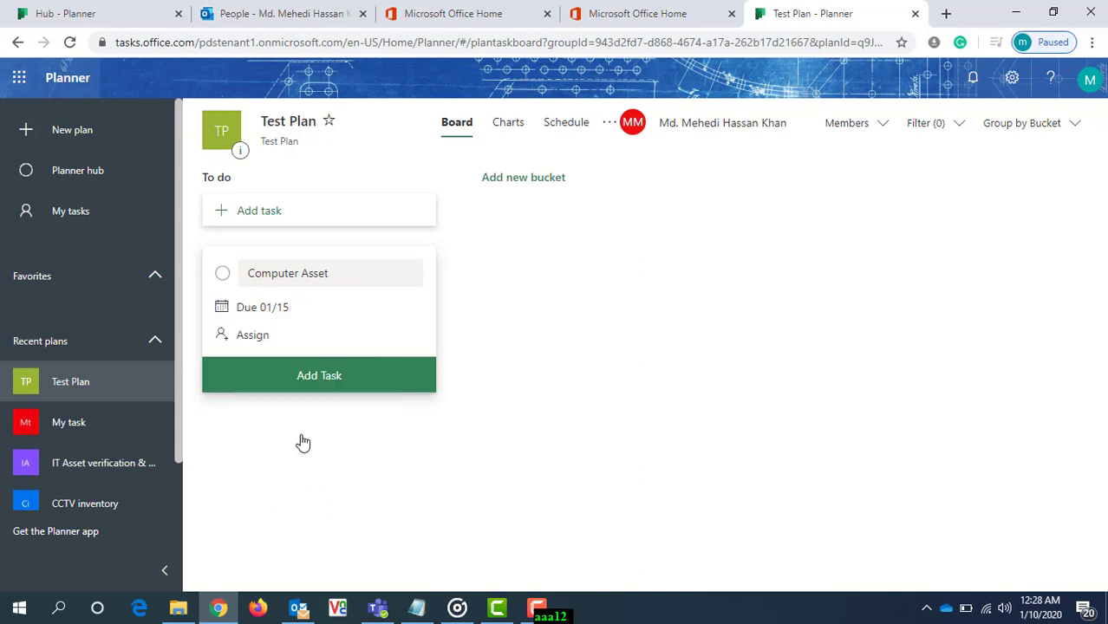
- Assign the Computer Asset task to a non-member colleague, adding them to the plan, and add the task to the To do bucket
{"action": "left_click", "coordinate": [245, 340]}
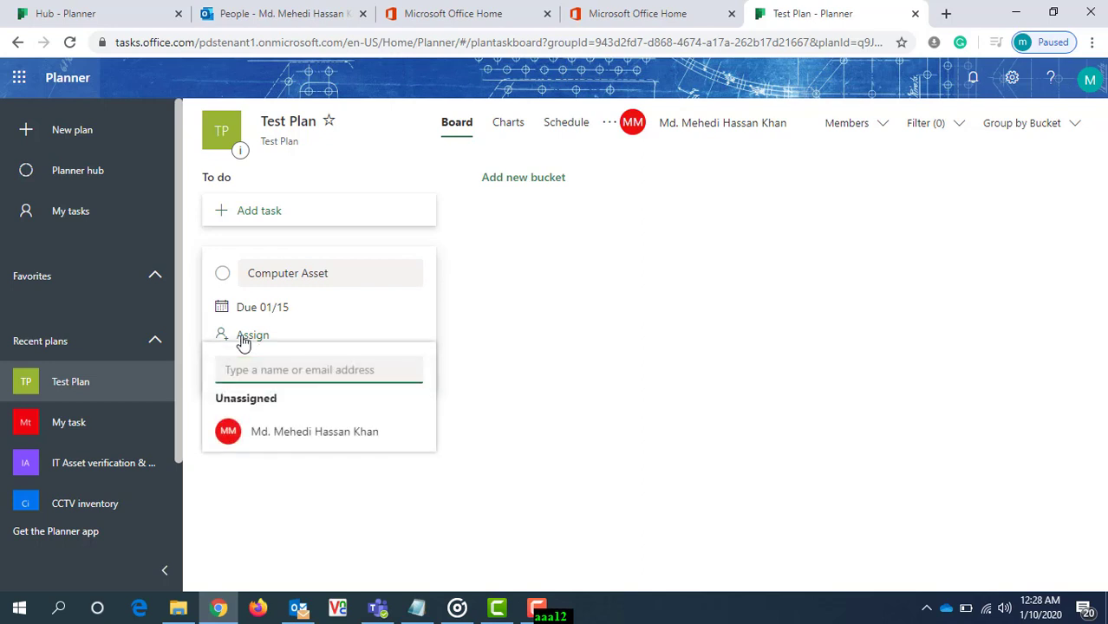
{"action": "type", "text": "male"}
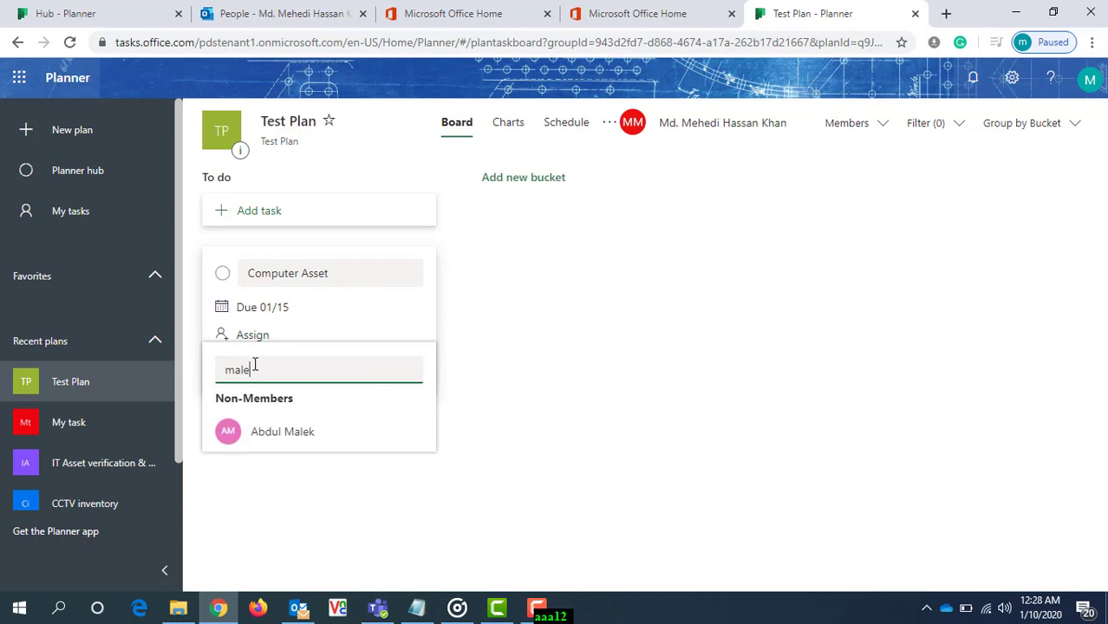
{"action": "left_click", "coordinate": [284, 431]}
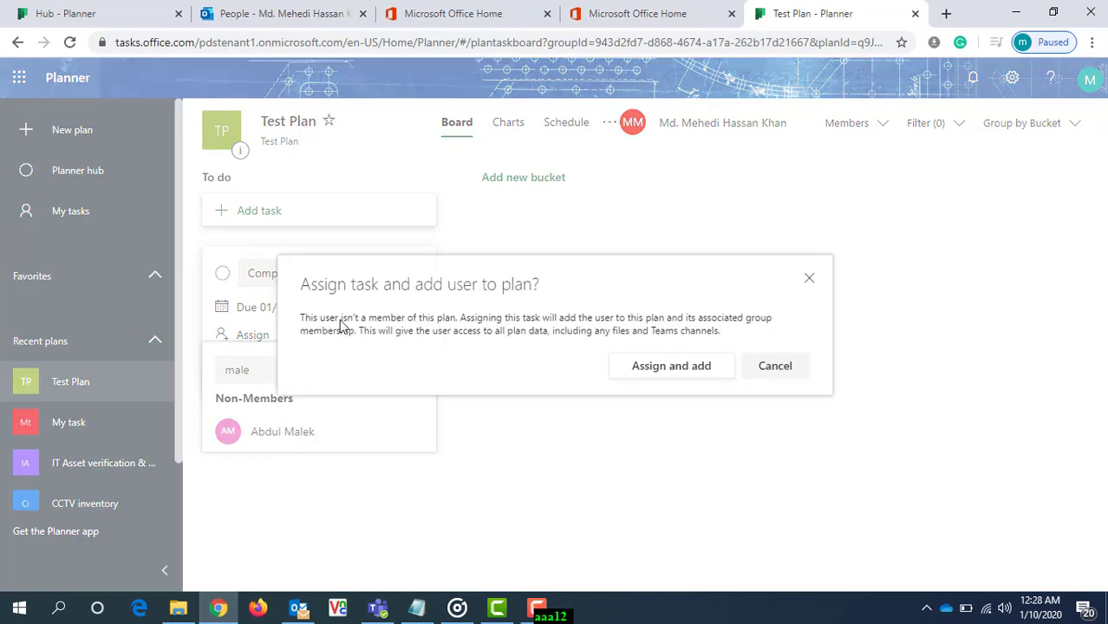
{"action": "left_click_drag", "start_coordinate": [498, 278], "coordinate": [574, 279]}
{"action": "left_click", "coordinate": [579, 280]}
{"action": "left_click", "coordinate": [694, 368]}
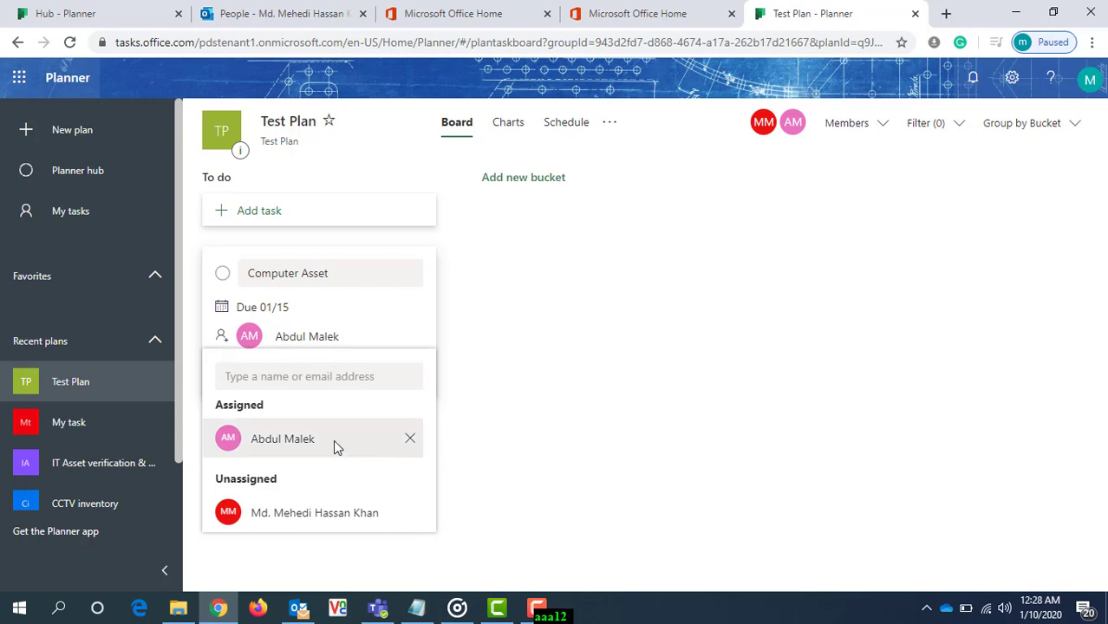
{"action": "left_click", "coordinate": [503, 390]}
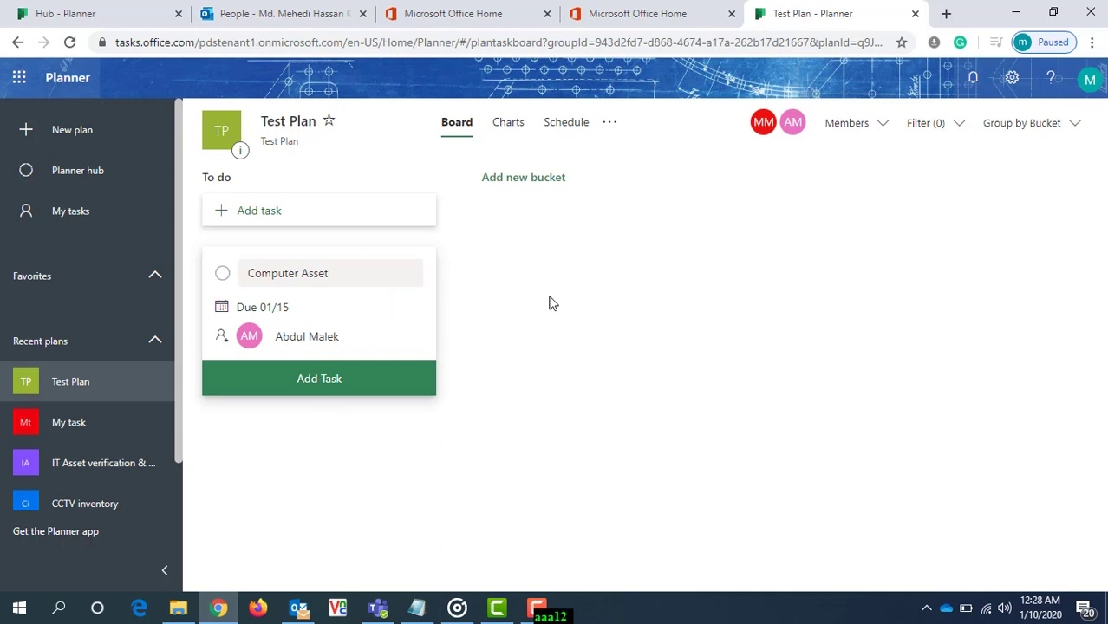
{"action": "left_click", "coordinate": [311, 382]}
{"action": "left_click", "coordinate": [520, 338]}
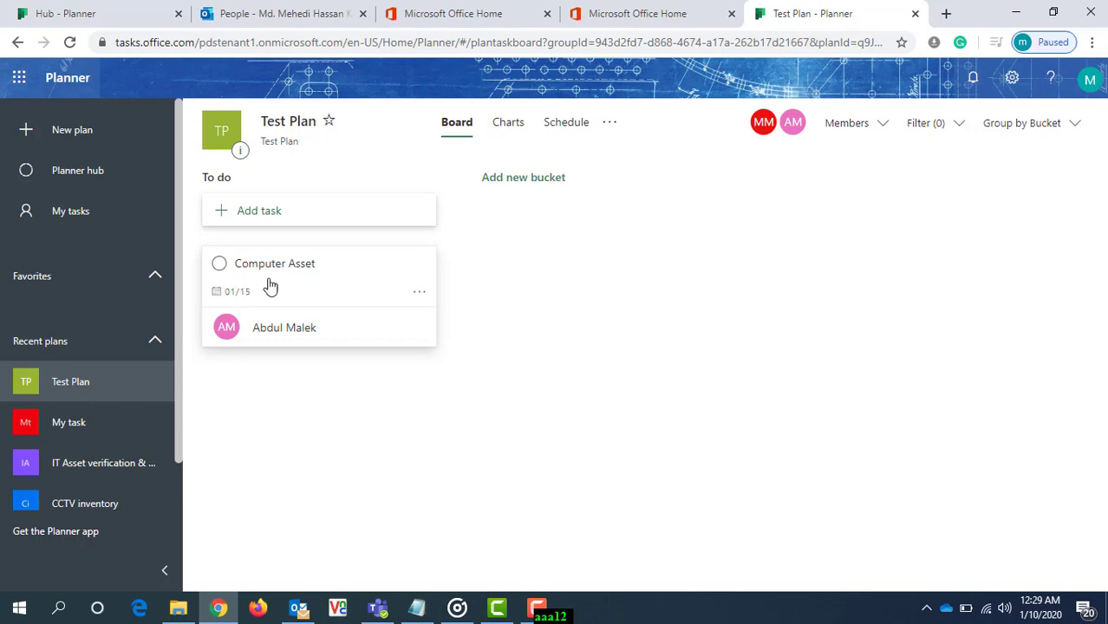
- View the Computer Asset task's details and the plan's Charts and Schedule views, and return to the Board view
{"action": "left_click", "coordinate": [302, 266]}
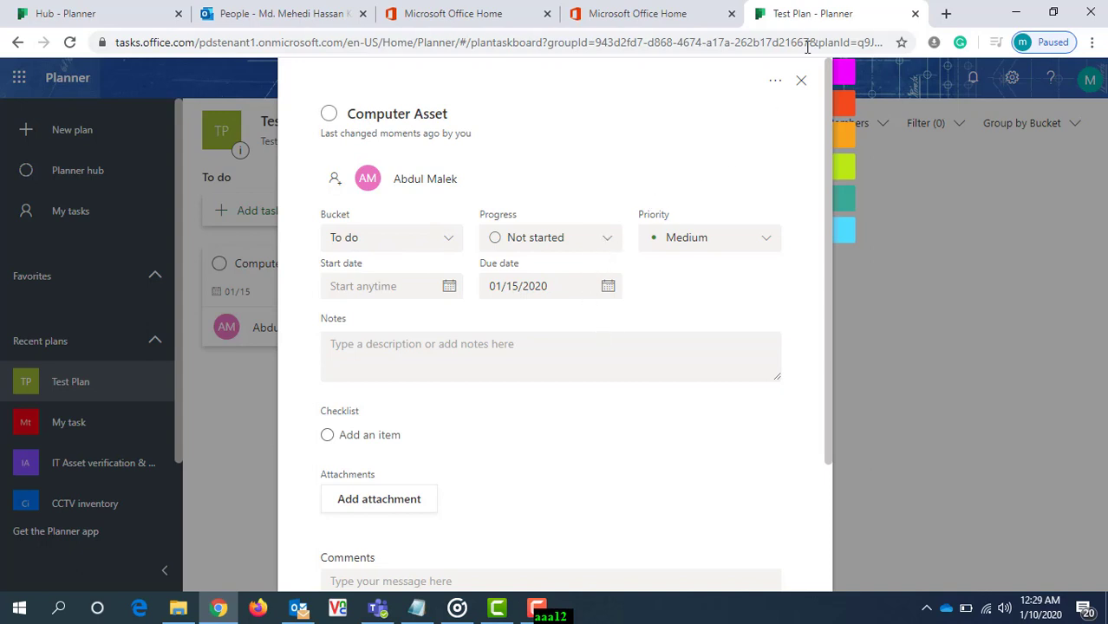
{"action": "left_click", "coordinate": [802, 84]}
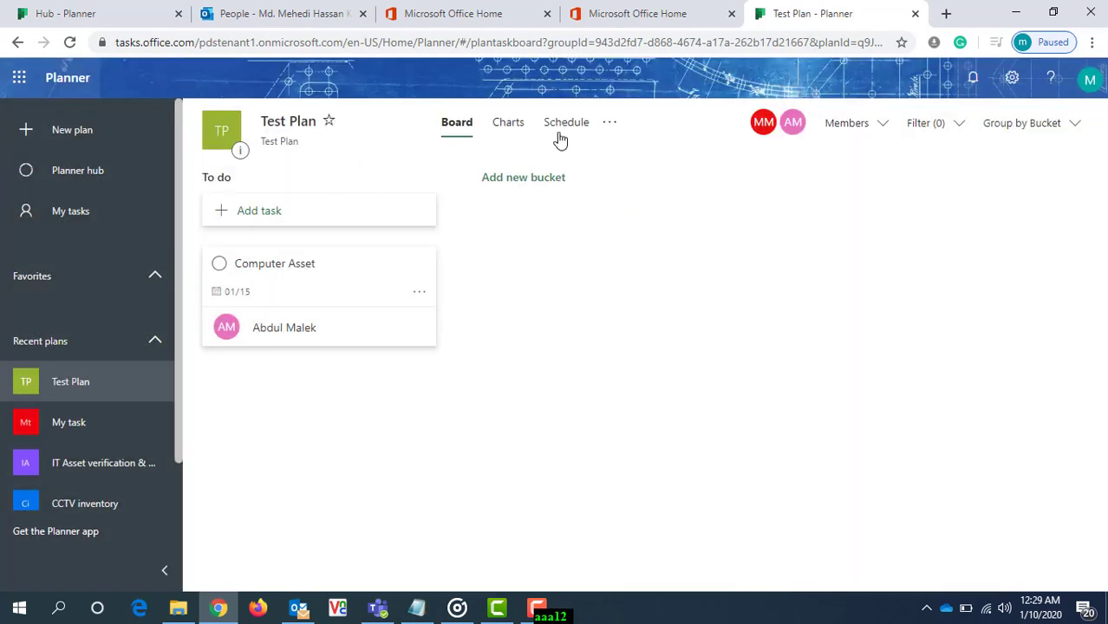
{"action": "left_click", "coordinate": [508, 132]}
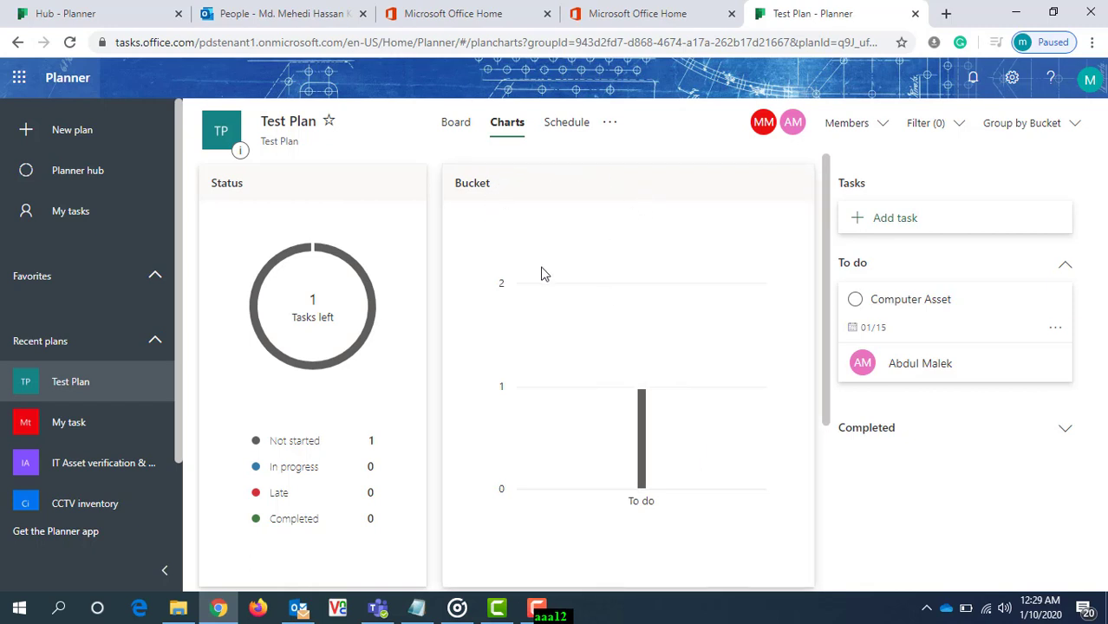
{"action": "left_click", "coordinate": [568, 124]}
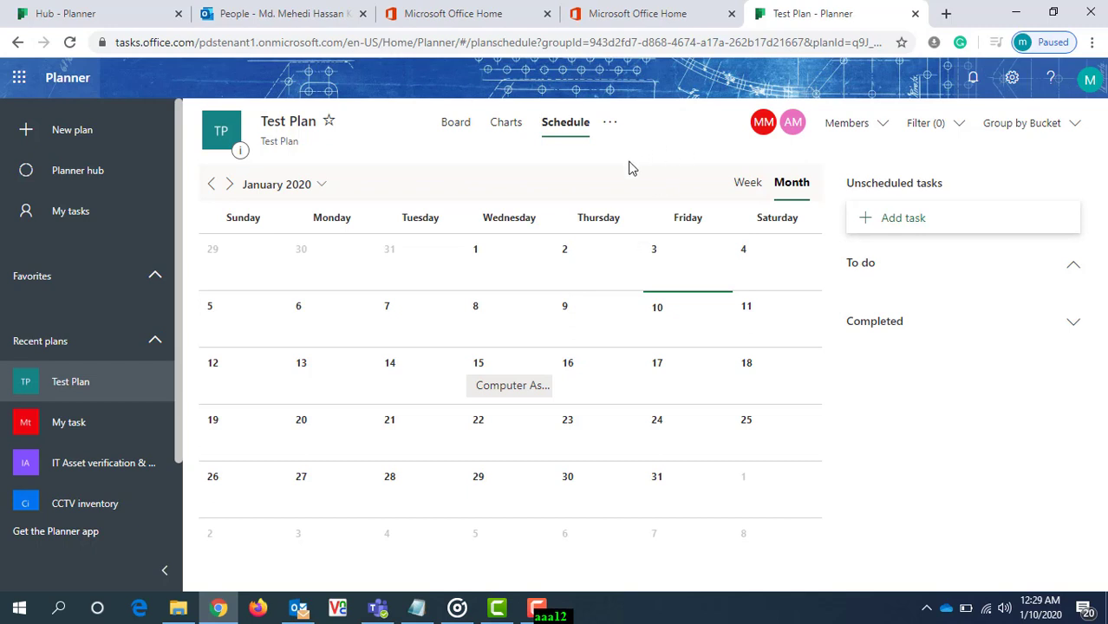
{"action": "left_click", "coordinate": [453, 129]}
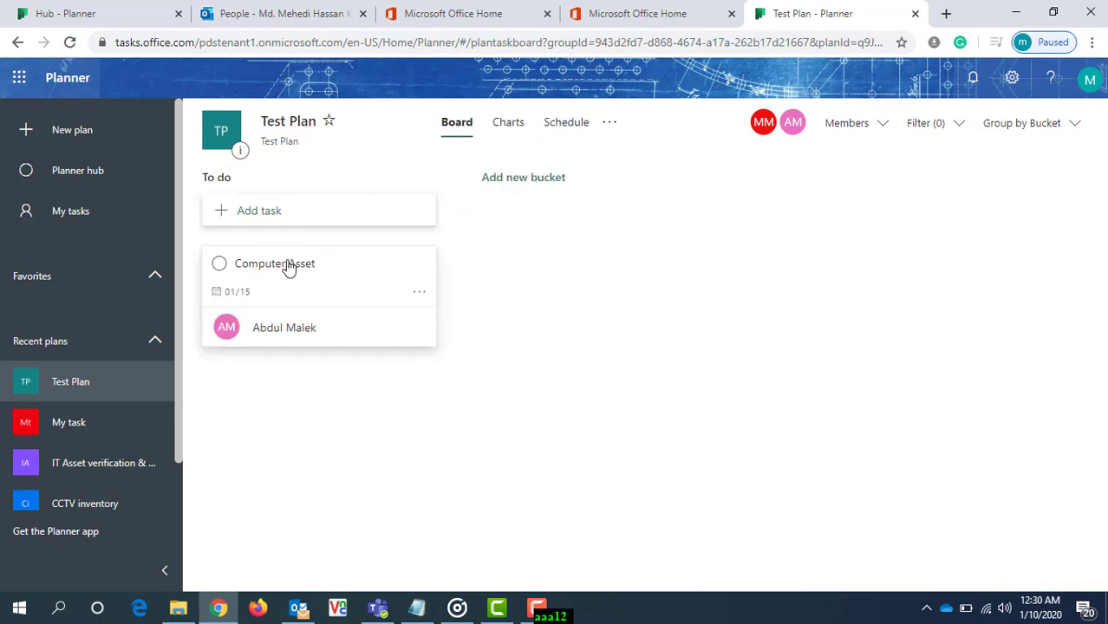
- Set the Computer Asset task's progress to In progress and its priority to Important
{"action": "left_click", "coordinate": [287, 265]}
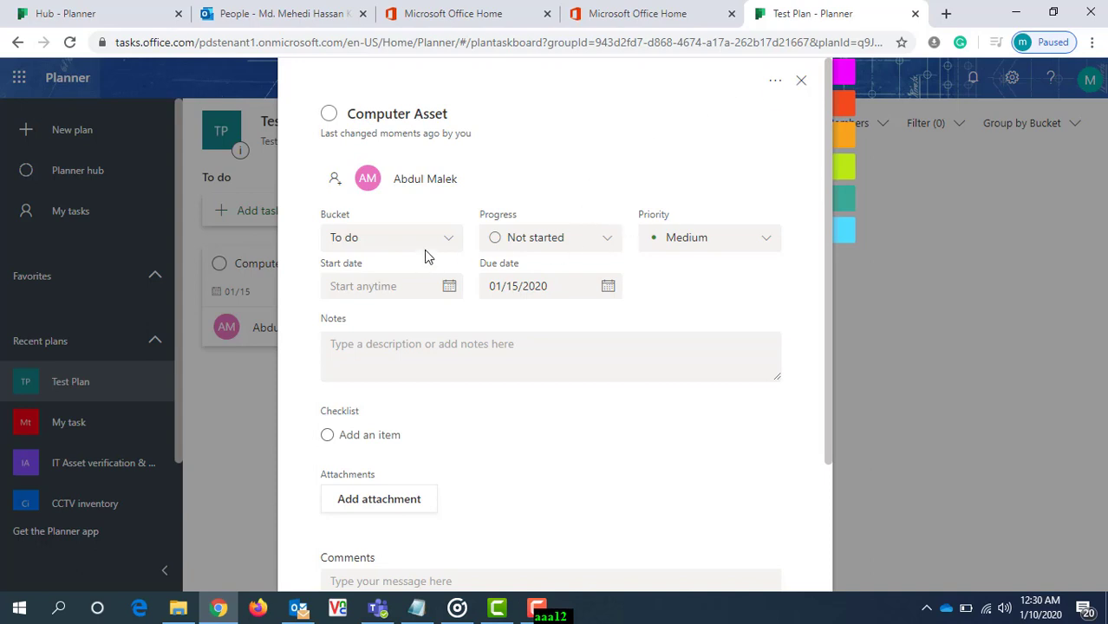
{"action": "left_click", "coordinate": [610, 241]}
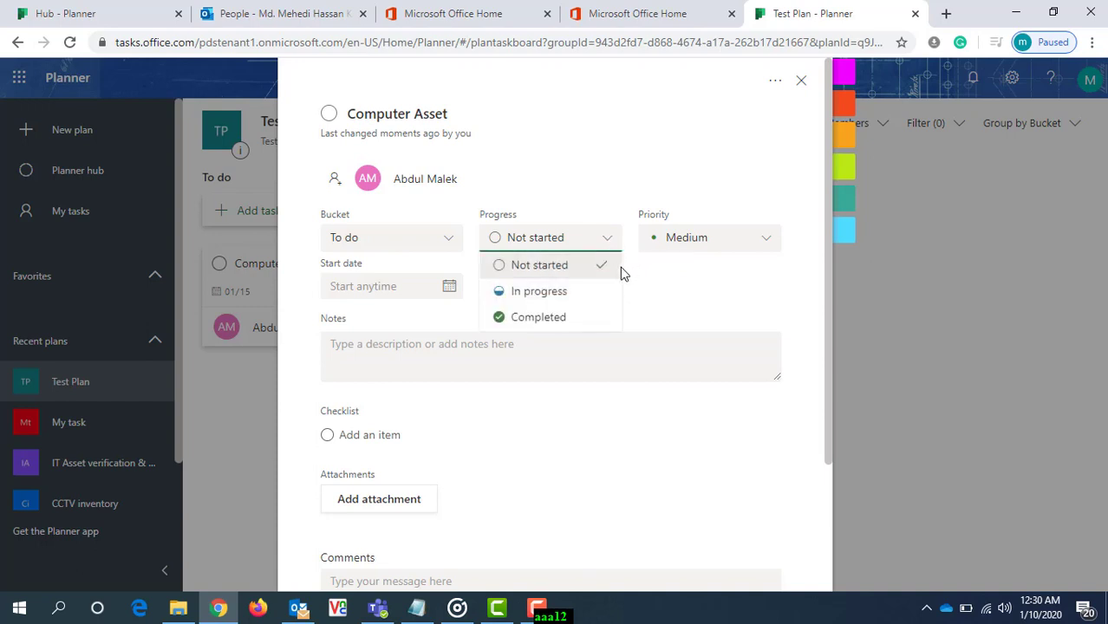
{"action": "left_click", "coordinate": [537, 291]}
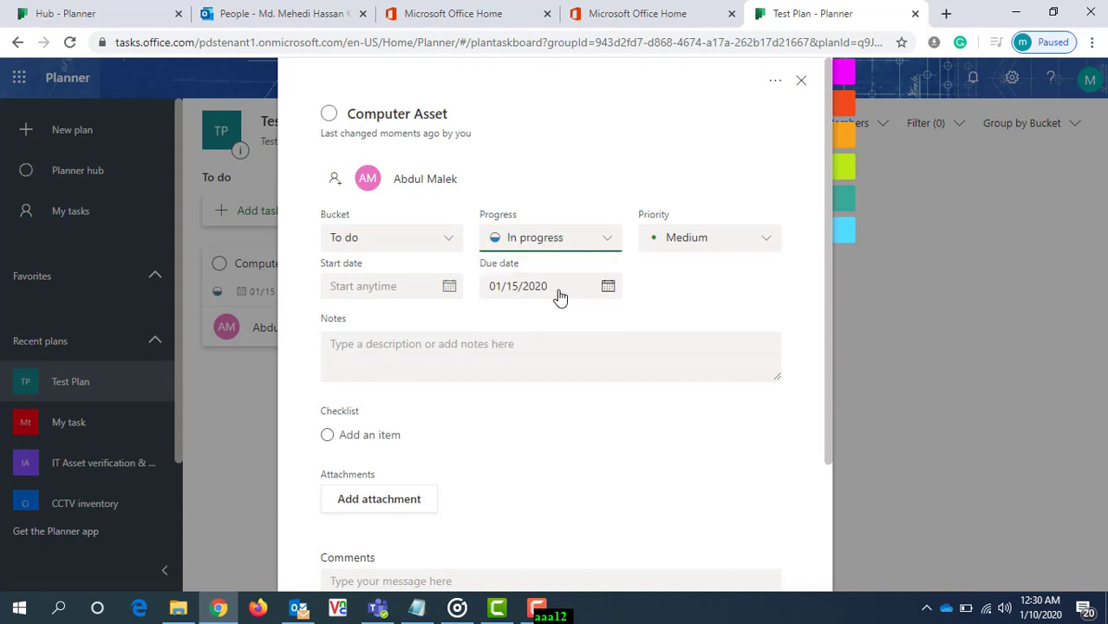
{"action": "left_click", "coordinate": [766, 245]}
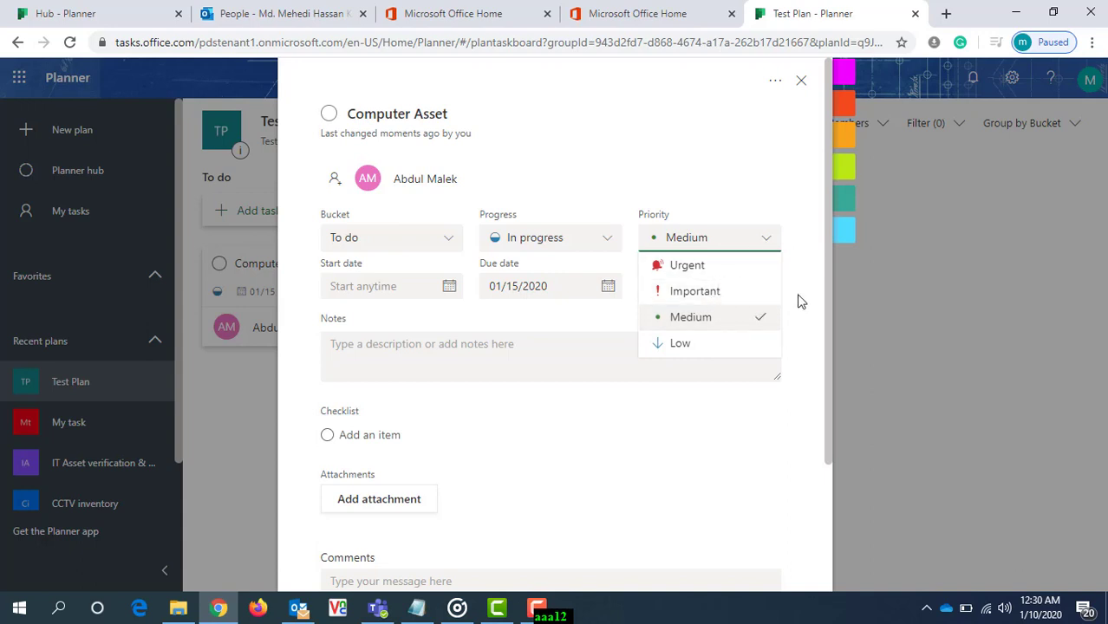
{"action": "left_click", "coordinate": [743, 295]}
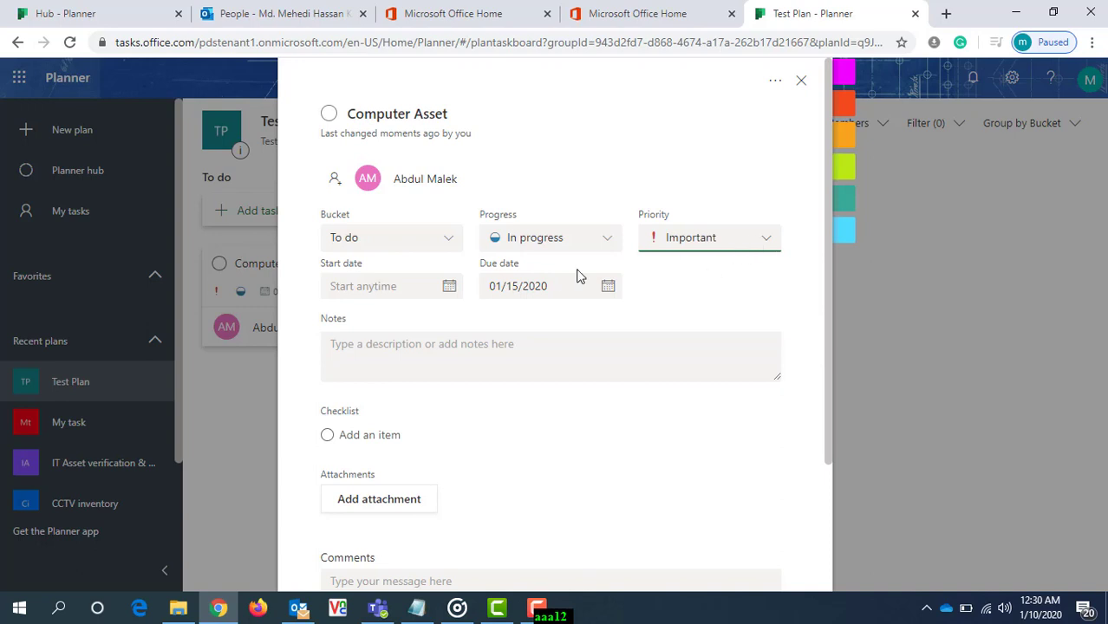
- Set the Computer Asset task's start date to January 10, 2020
{"action": "left_click", "coordinate": [449, 291]}
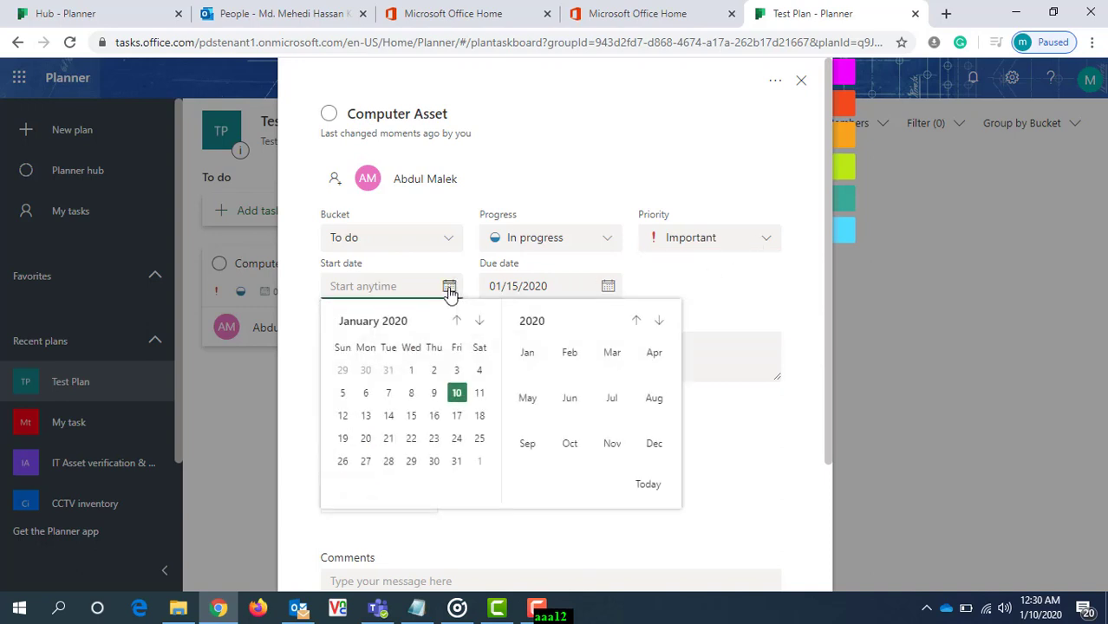
{"action": "left_click", "coordinate": [456, 395]}
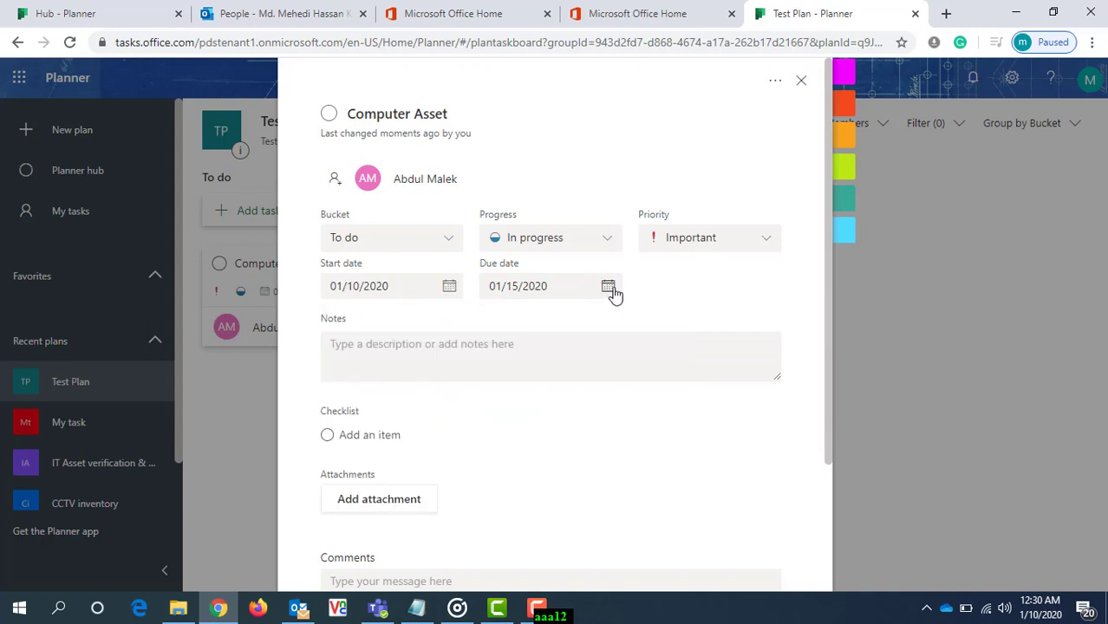
- Examine the Computer Asset task's notes, checklist, attachment options (File, Link, SharePoint) and comments, and close the task details
{"action": "left_click", "coordinate": [391, 353]}
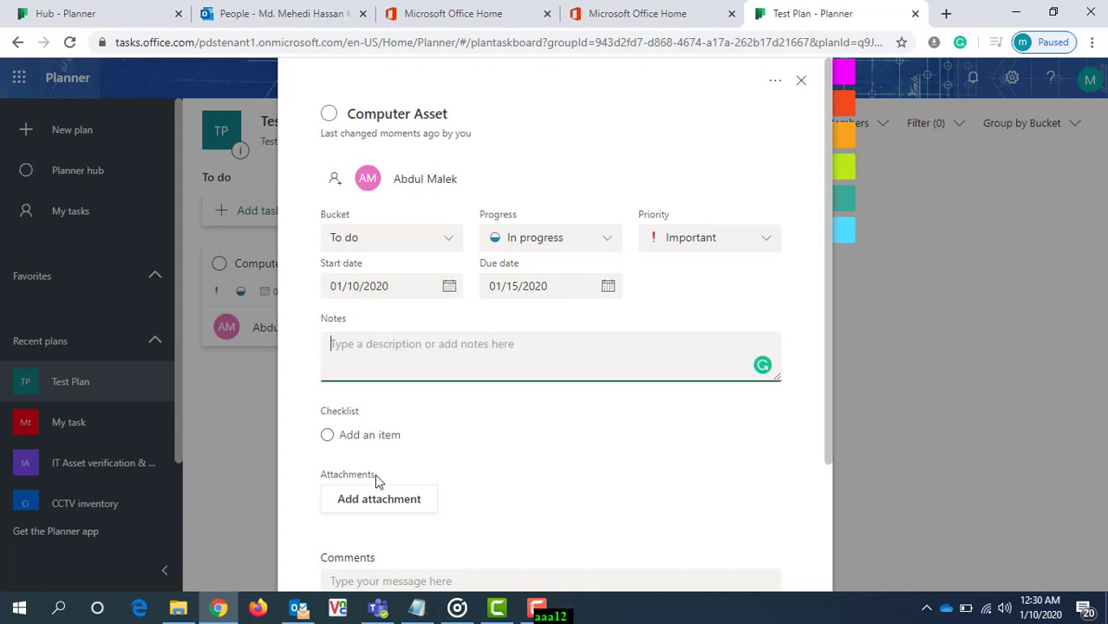
{"action": "left_click", "coordinate": [371, 504]}
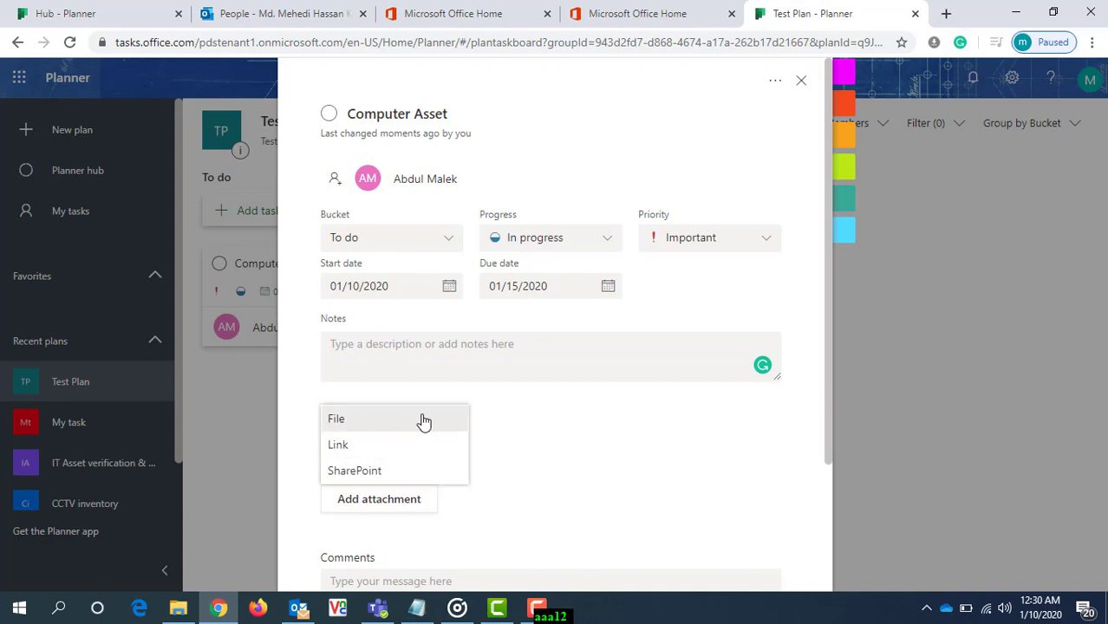
{"action": "scroll", "coordinate": [543, 447], "scroll_direction": "down", "scroll_amount": 1}
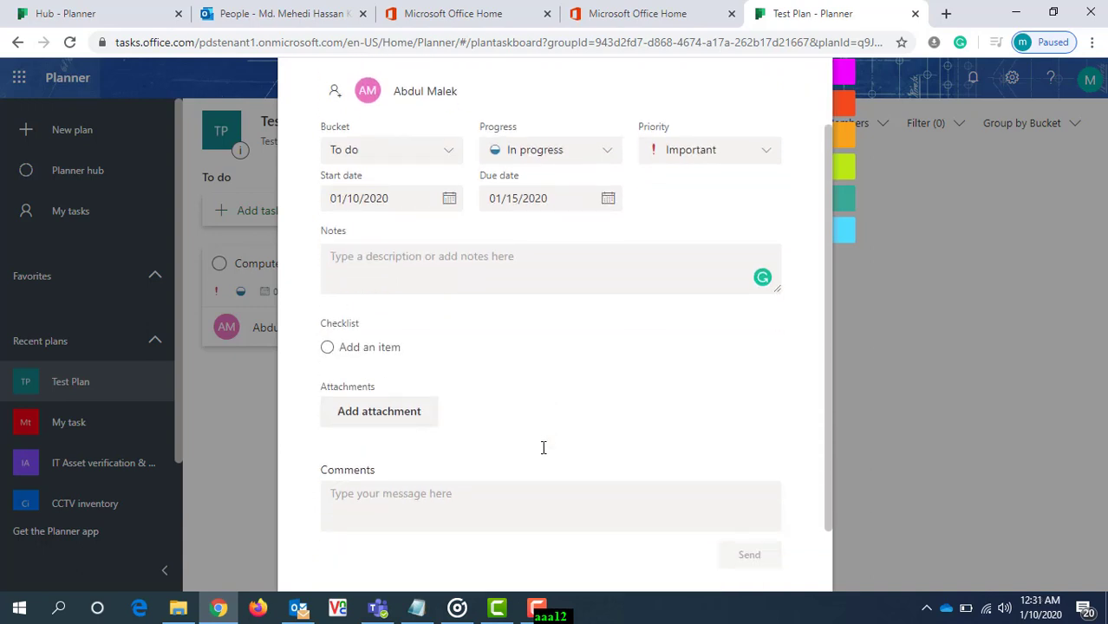
{"action": "scroll", "coordinate": [592, 430], "scroll_direction": "down", "scroll_amount": 1}
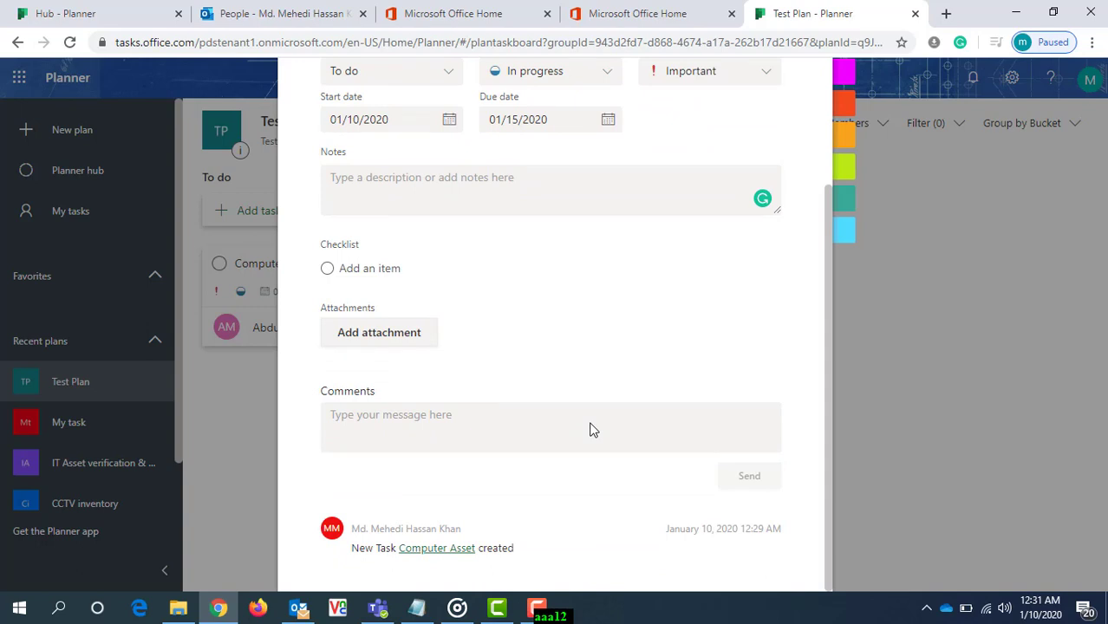
{"action": "scroll", "coordinate": [592, 429], "scroll_direction": "up", "scroll_amount": 2}
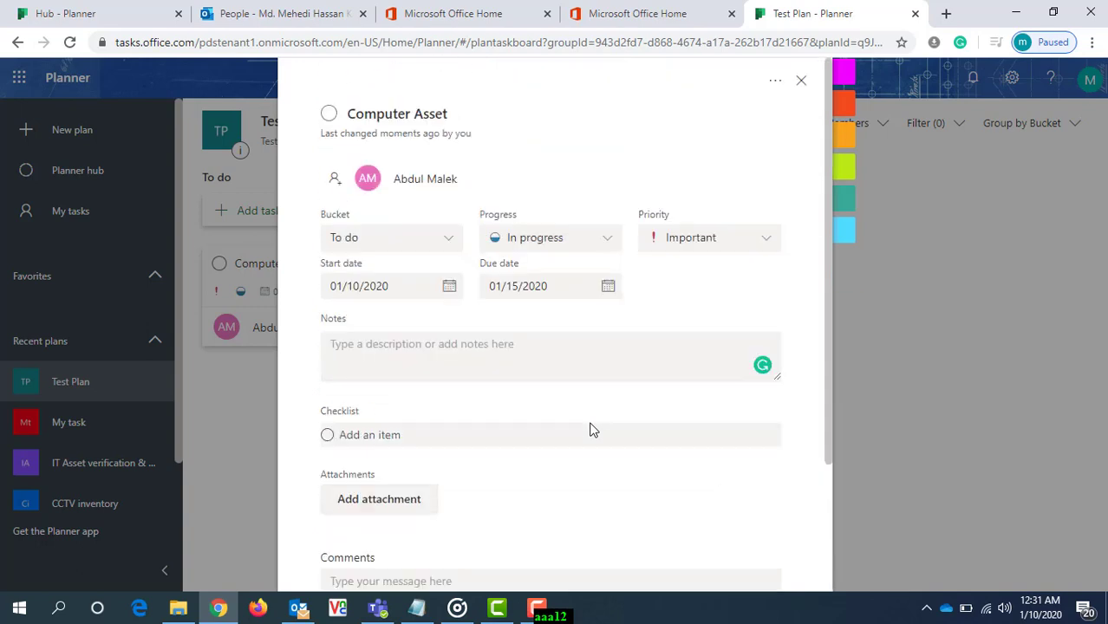
{"action": "scroll", "coordinate": [592, 430], "scroll_direction": "down", "scroll_amount": 1}
{"action": "scroll", "coordinate": [592, 429], "scroll_direction": "down", "scroll_amount": 1}
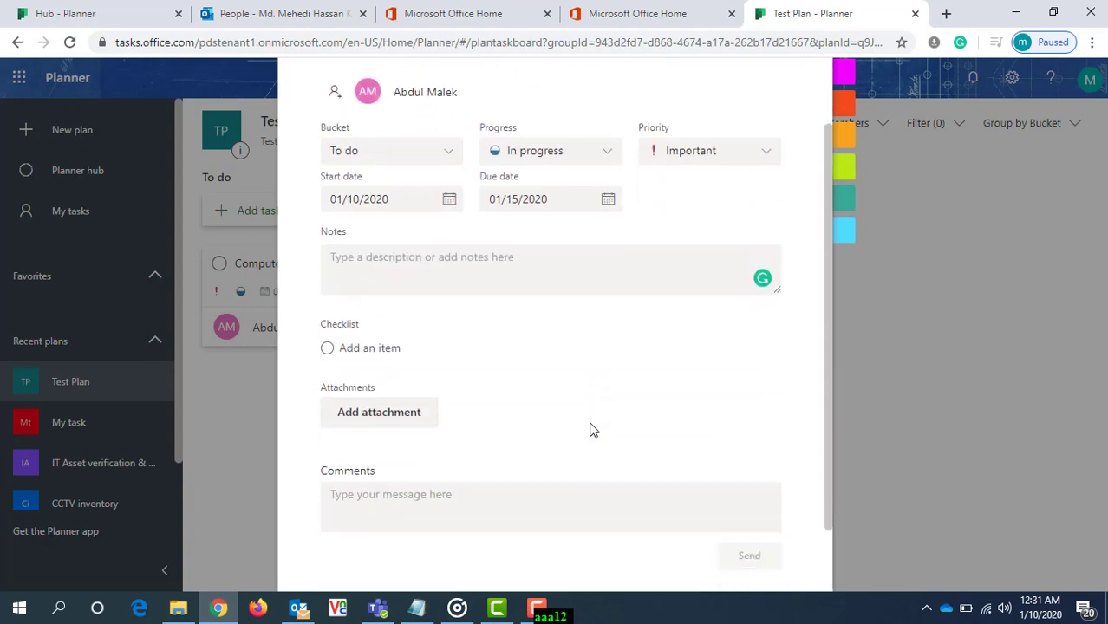
{"action": "left_click", "coordinate": [364, 499]}
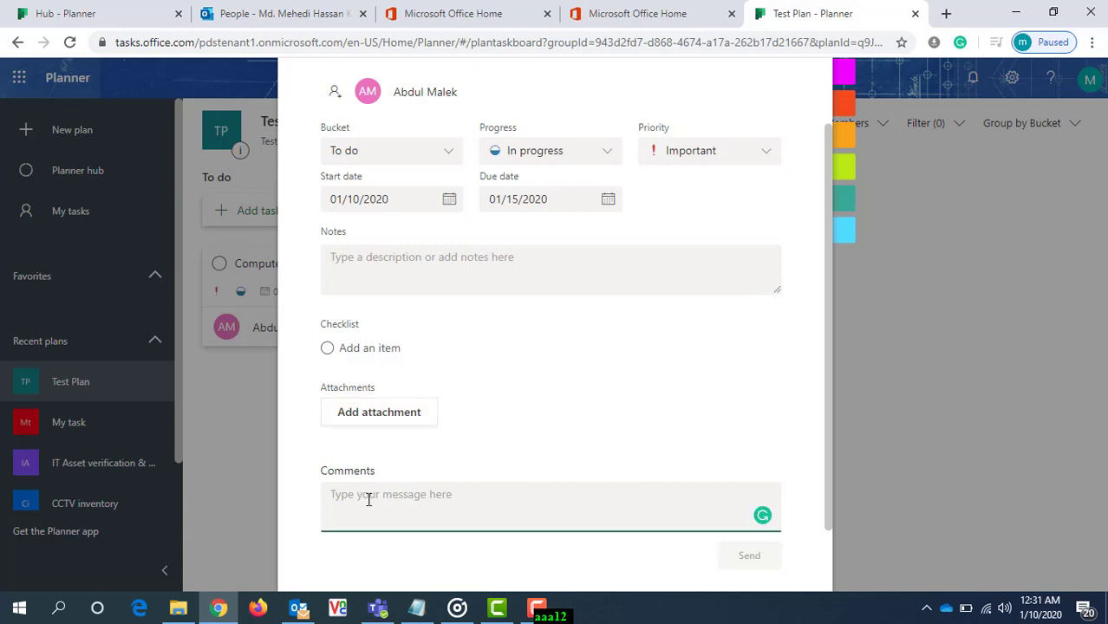
{"action": "left_click", "coordinate": [430, 274]}
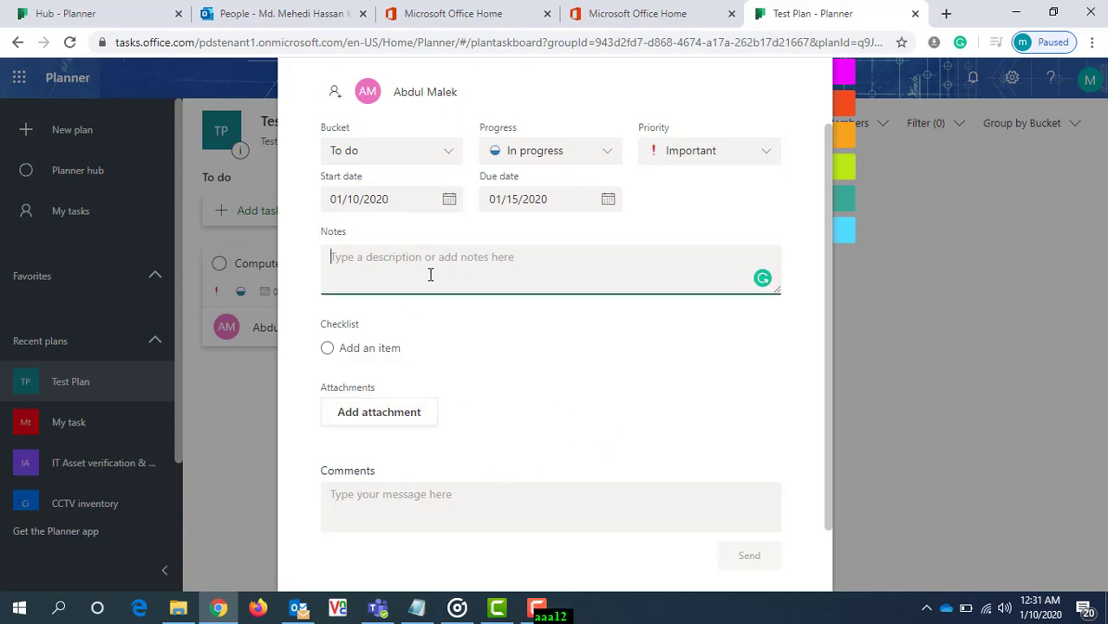
{"action": "left_click", "coordinate": [511, 390]}
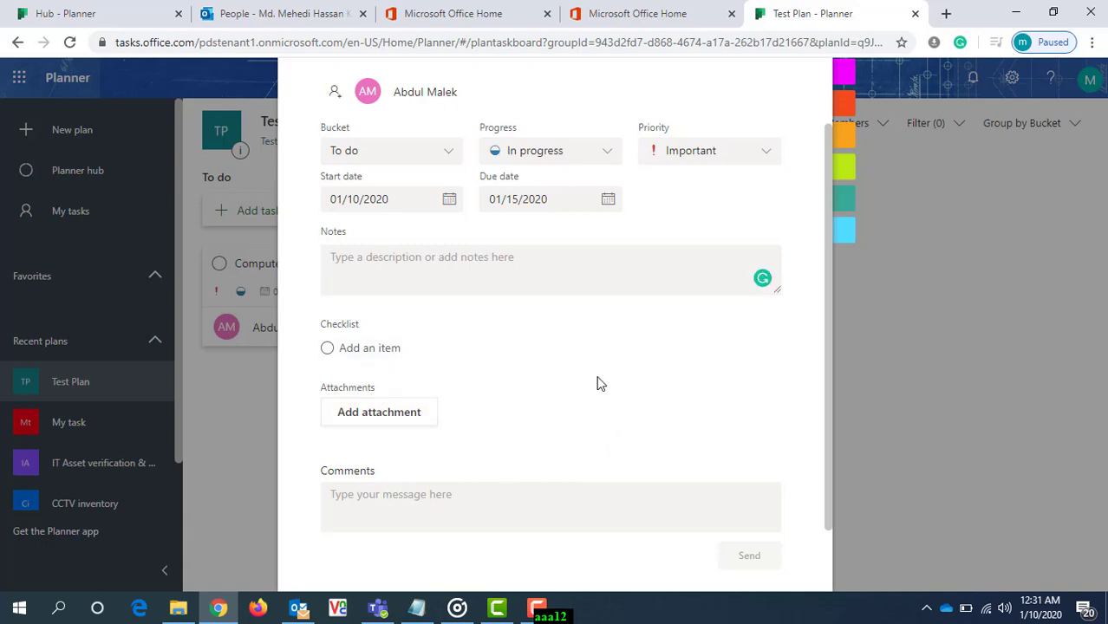
{"action": "scroll", "coordinate": [629, 379], "scroll_direction": "up", "scroll_amount": 1}
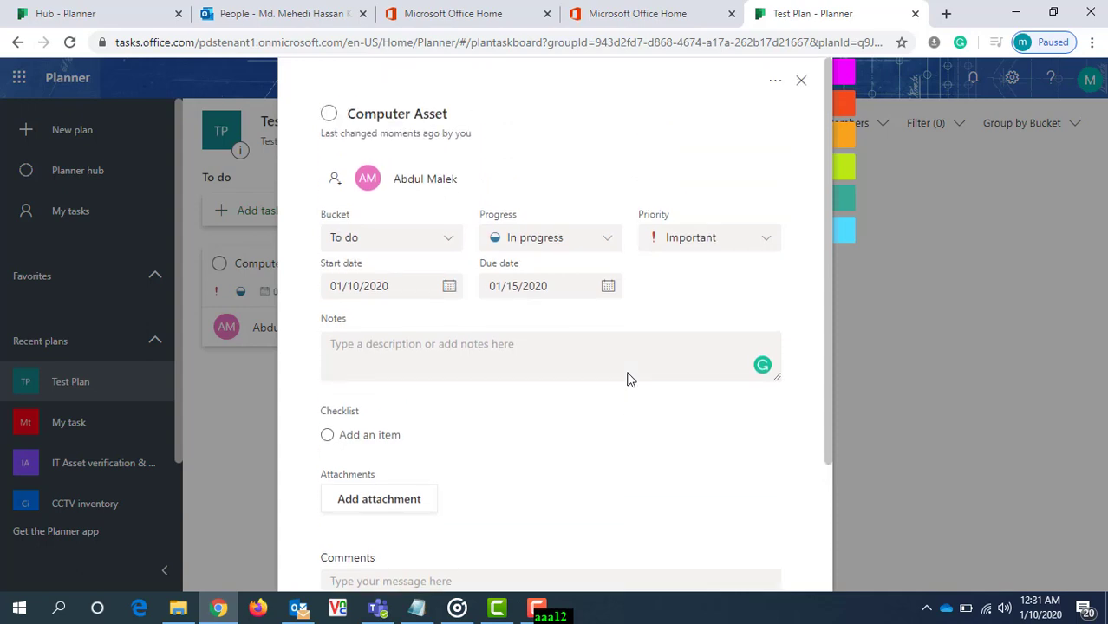
{"action": "scroll", "coordinate": [626, 379], "scroll_direction": "down", "scroll_amount": 2}
{"action": "scroll", "coordinate": [626, 378], "scroll_direction": "up", "scroll_amount": 2}
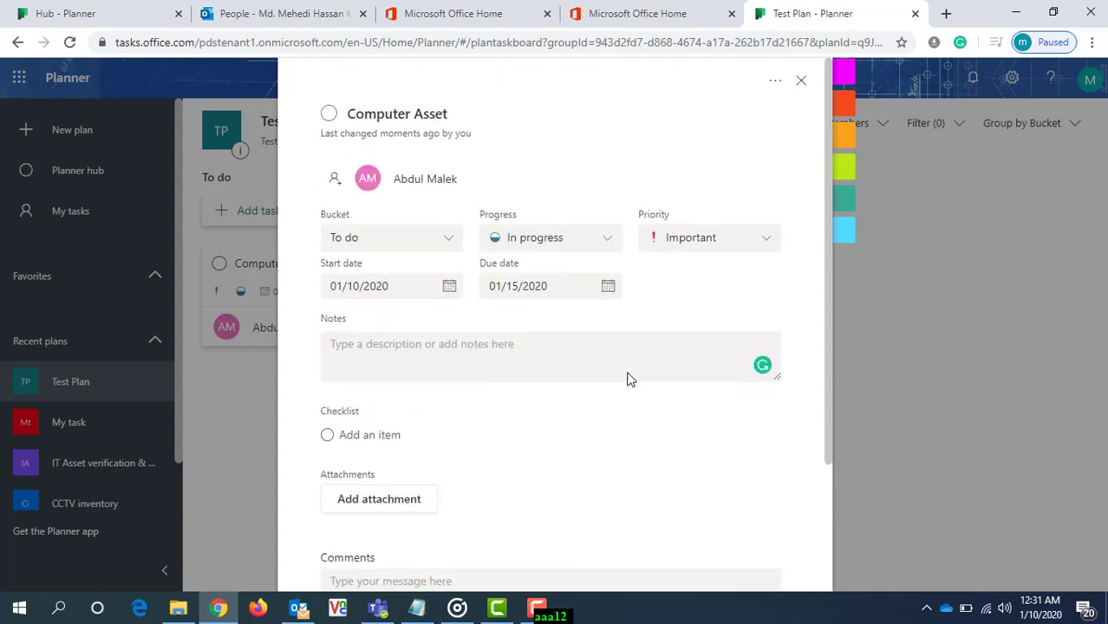
{"action": "left_click", "coordinate": [797, 85]}
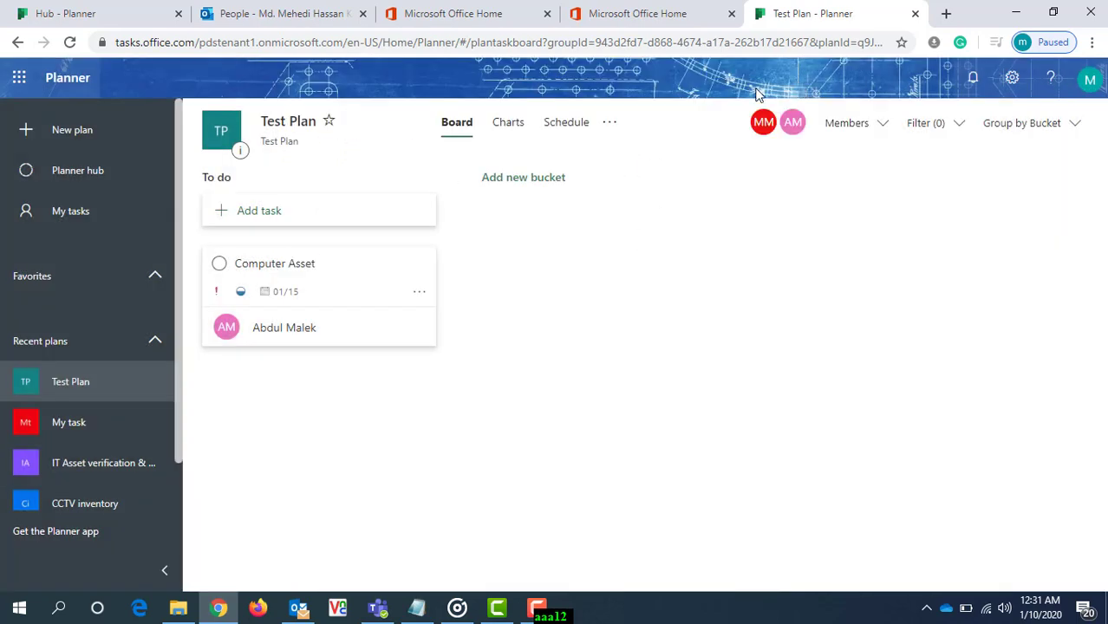
- Add Test Plan to the favorites and look over the plan's additional options
{"action": "left_click", "coordinate": [607, 123]}
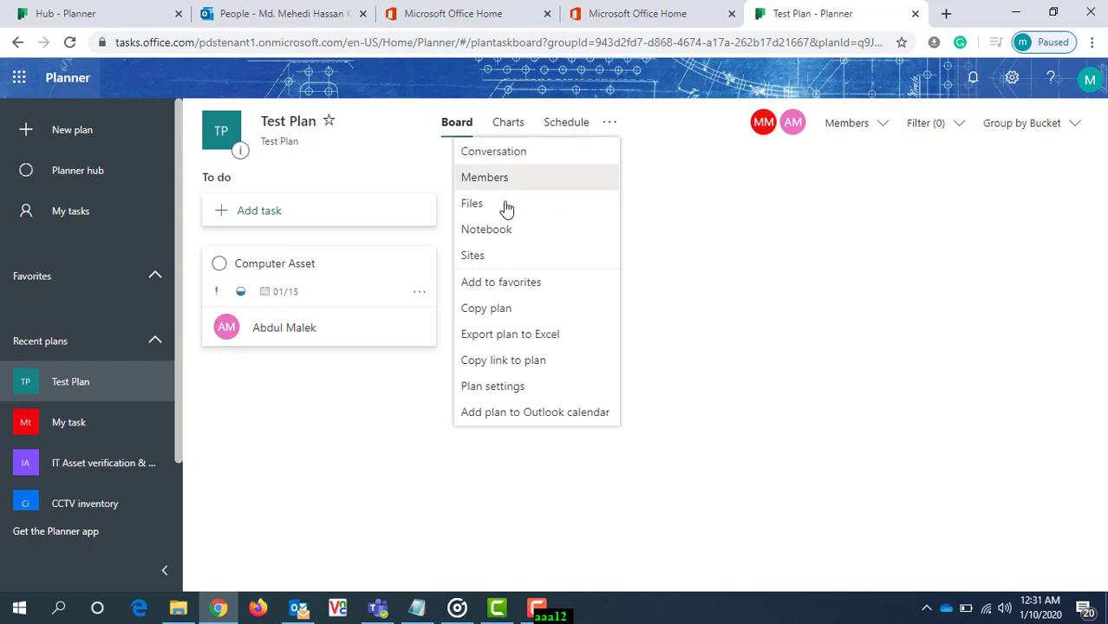
{"action": "left_click", "coordinate": [501, 284]}
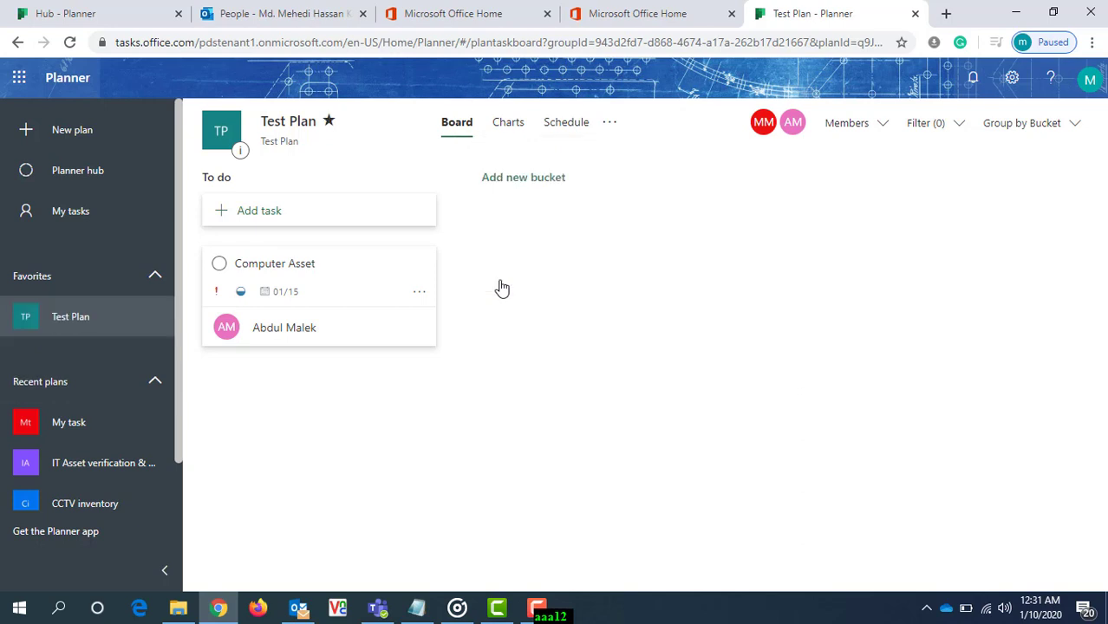
{"action": "left_click", "coordinate": [609, 123]}
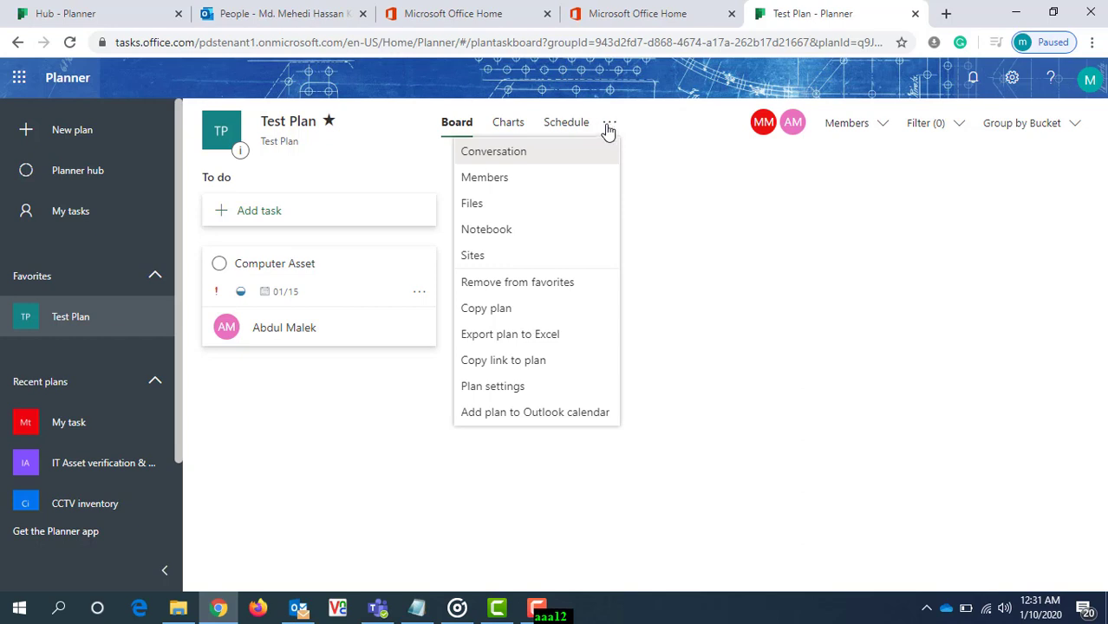
{"action": "left_click", "coordinate": [604, 126]}
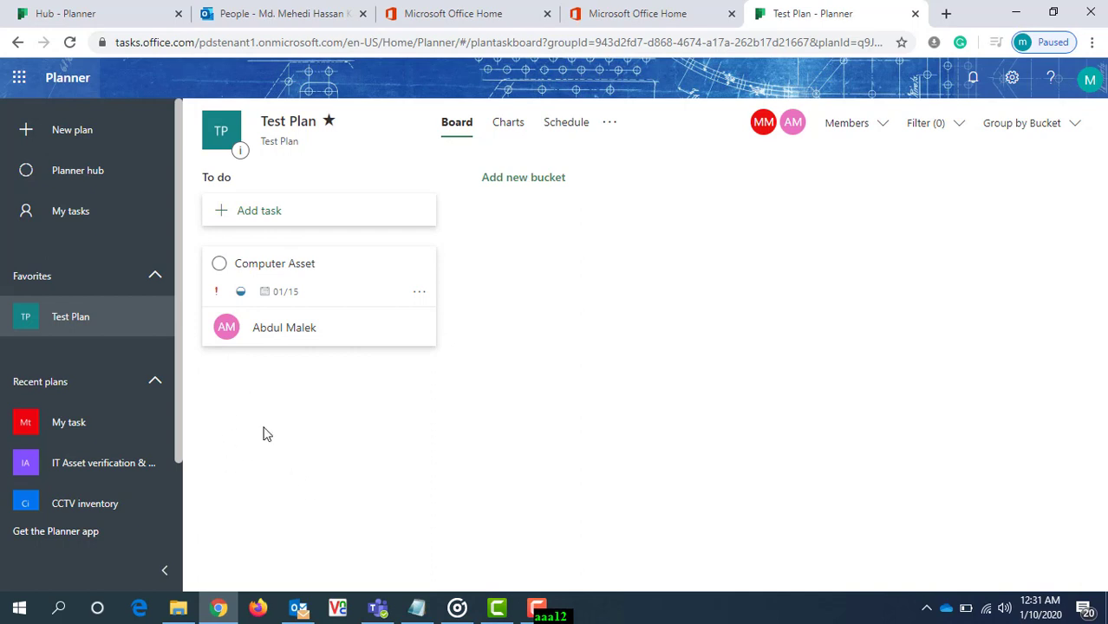
- View the phone and email options for getting the Planner mobile app, and close the dialog without sending a link
{"action": "left_click", "coordinate": [82, 533]}
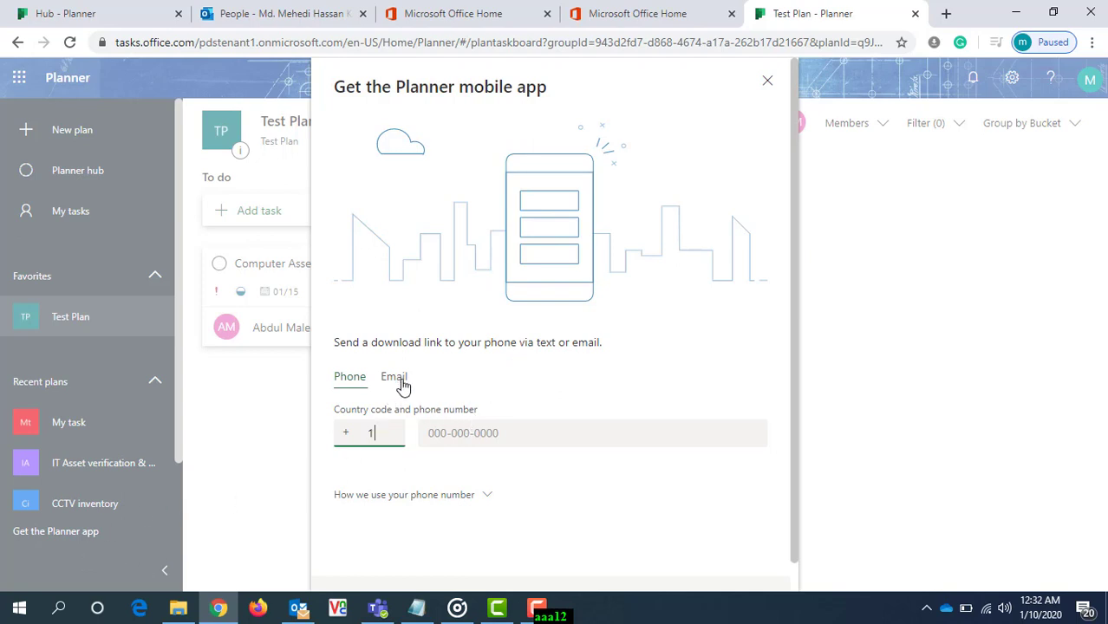
{"action": "scroll", "coordinate": [507, 383], "scroll_direction": "down", "scroll_amount": 1}
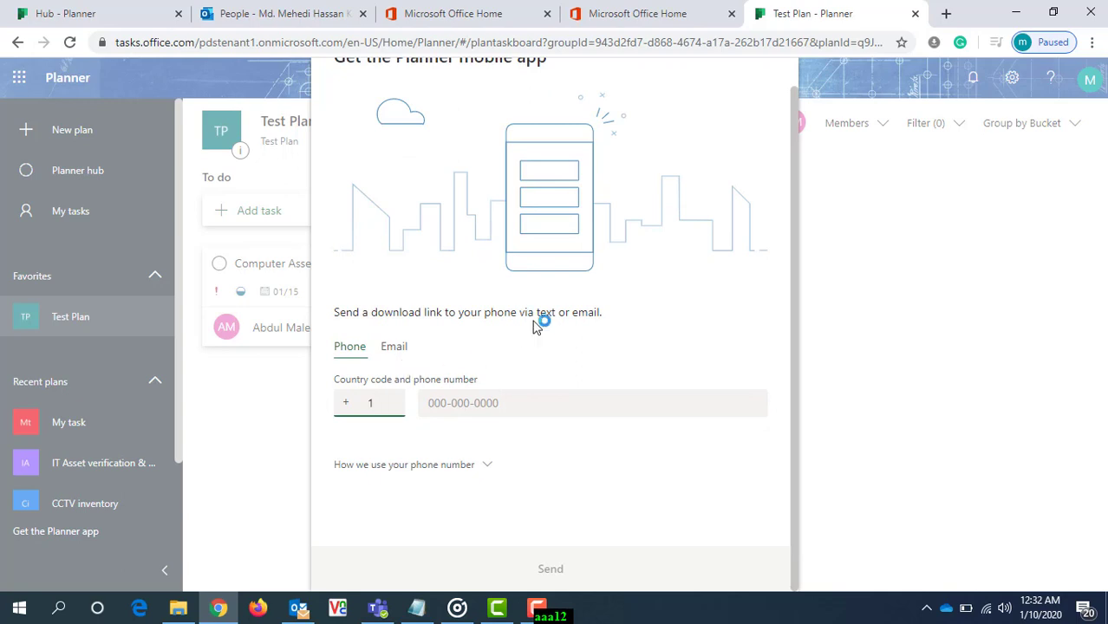
{"action": "scroll", "coordinate": [537, 323], "scroll_direction": "up", "scroll_amount": 1}
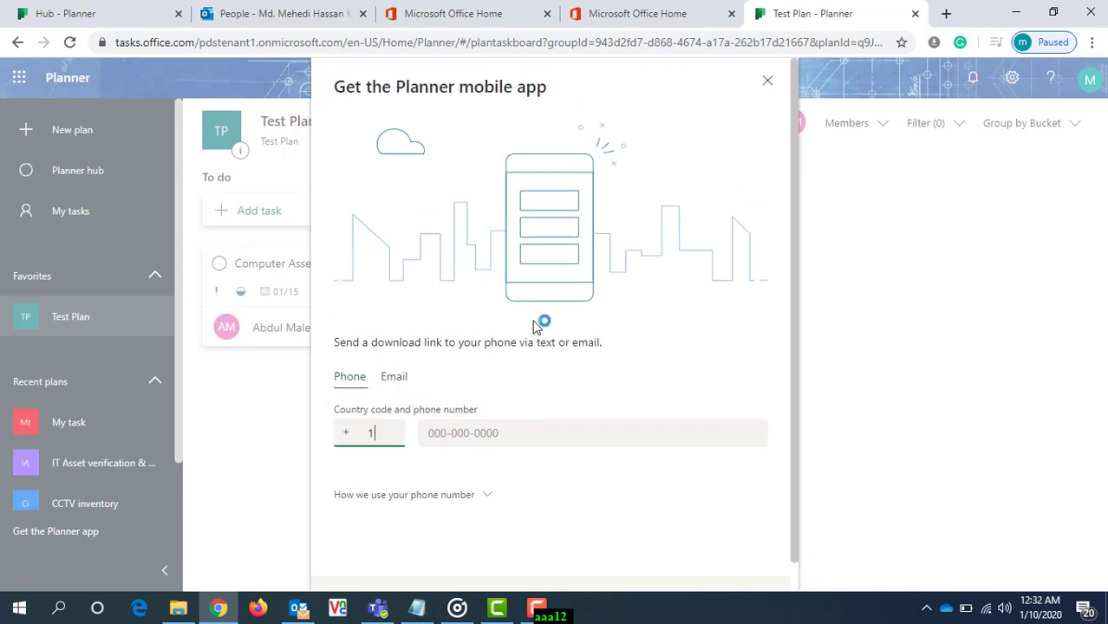
{"action": "left_click", "coordinate": [768, 85]}
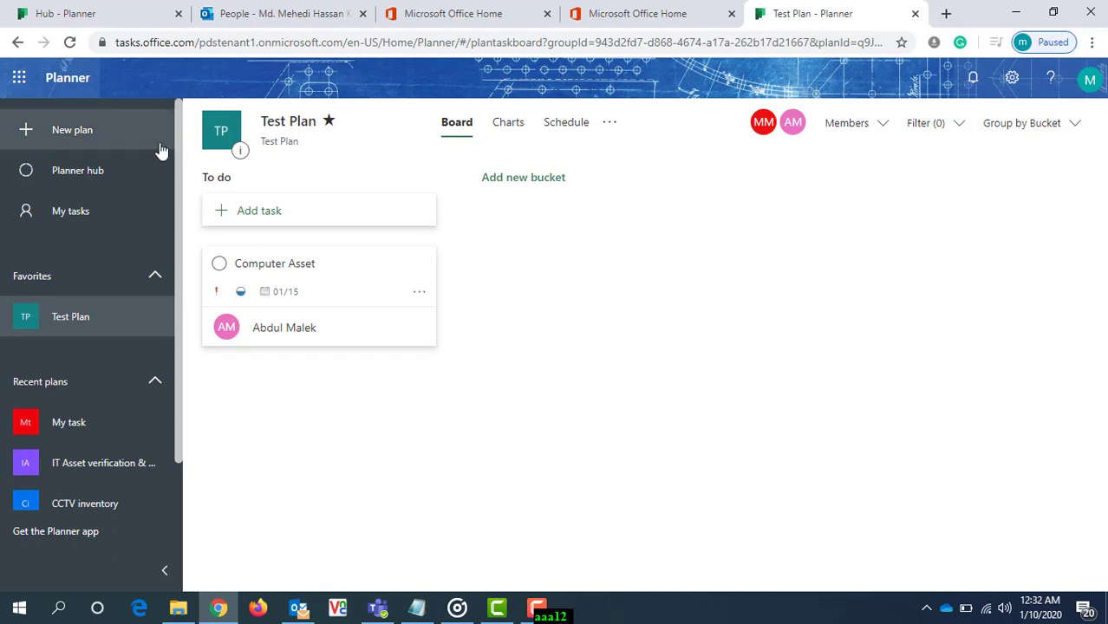
- View the tasks listed in My tasks and go to the Planner hub
{"action": "left_click", "coordinate": [81, 180]}
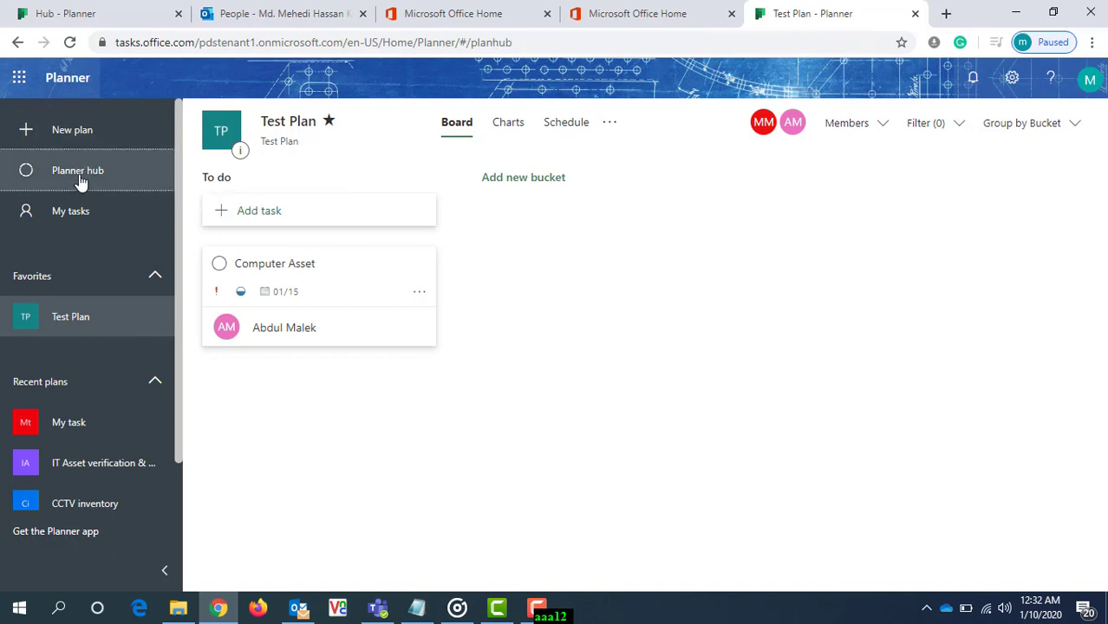
{"action": "left_click", "coordinate": [75, 212]}
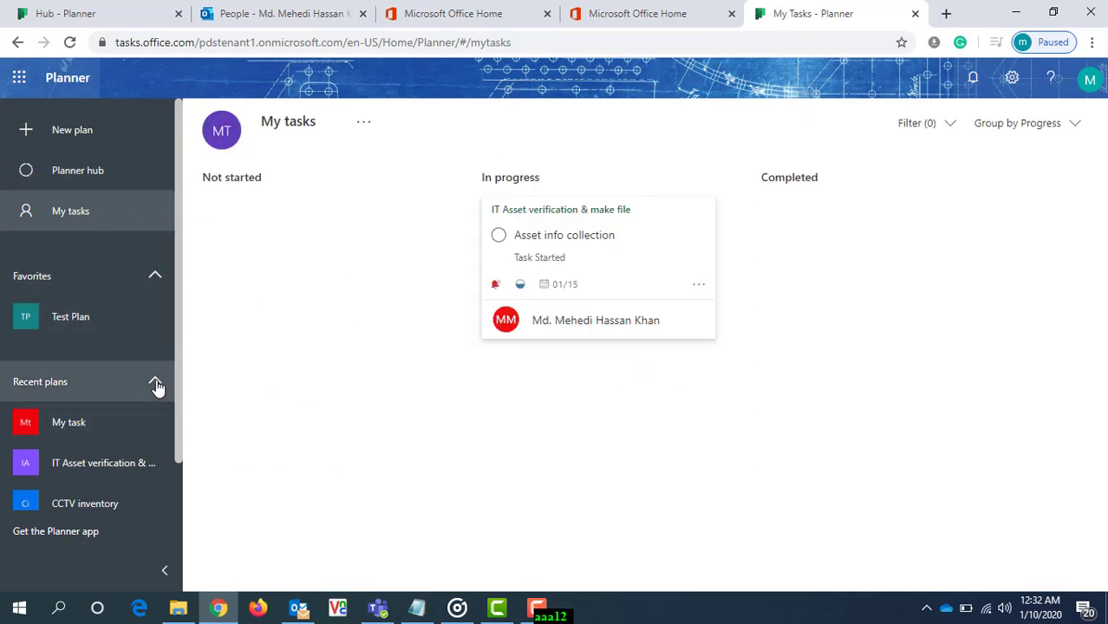
{"action": "left_click", "coordinate": [84, 177]}
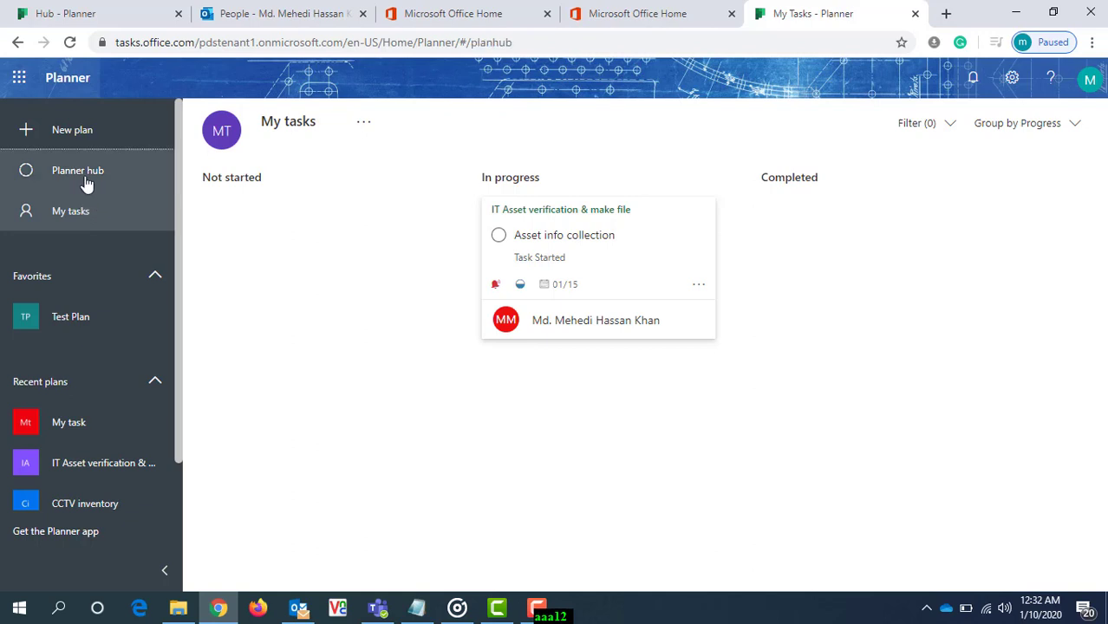